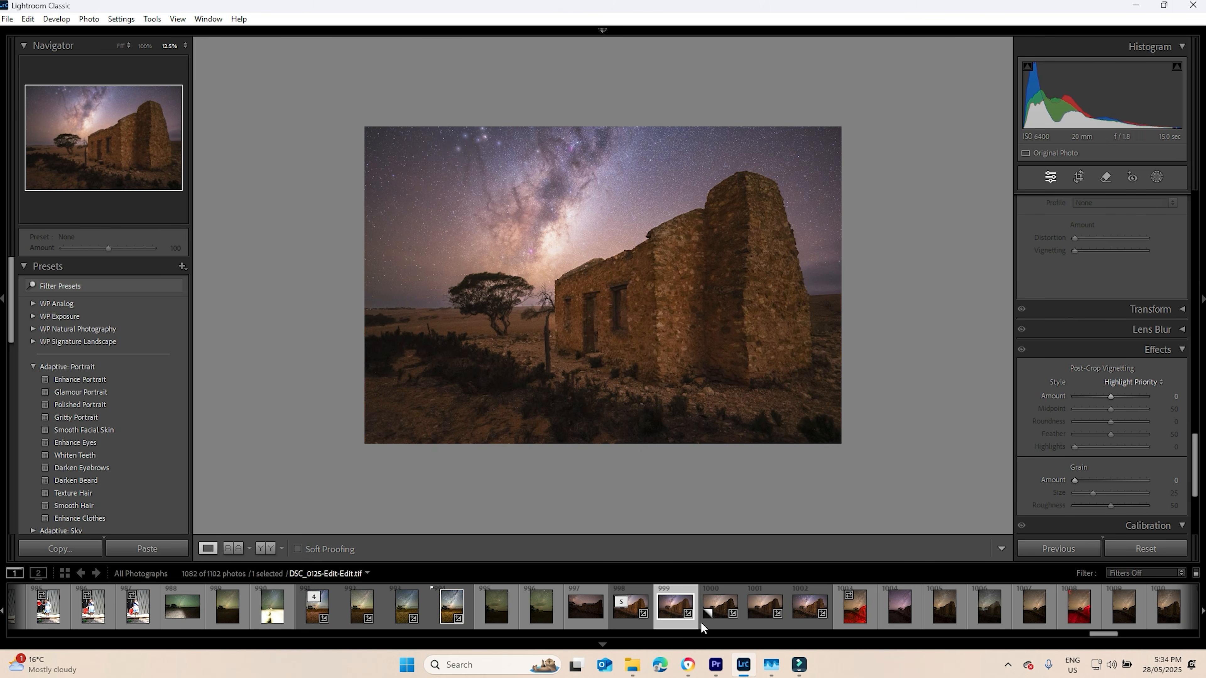
Select the virtual copy DSC_0125.NEF / Copy 1 and raise its Exposure to +0.88.
{"action": "left_click", "coordinate": [720, 614]}
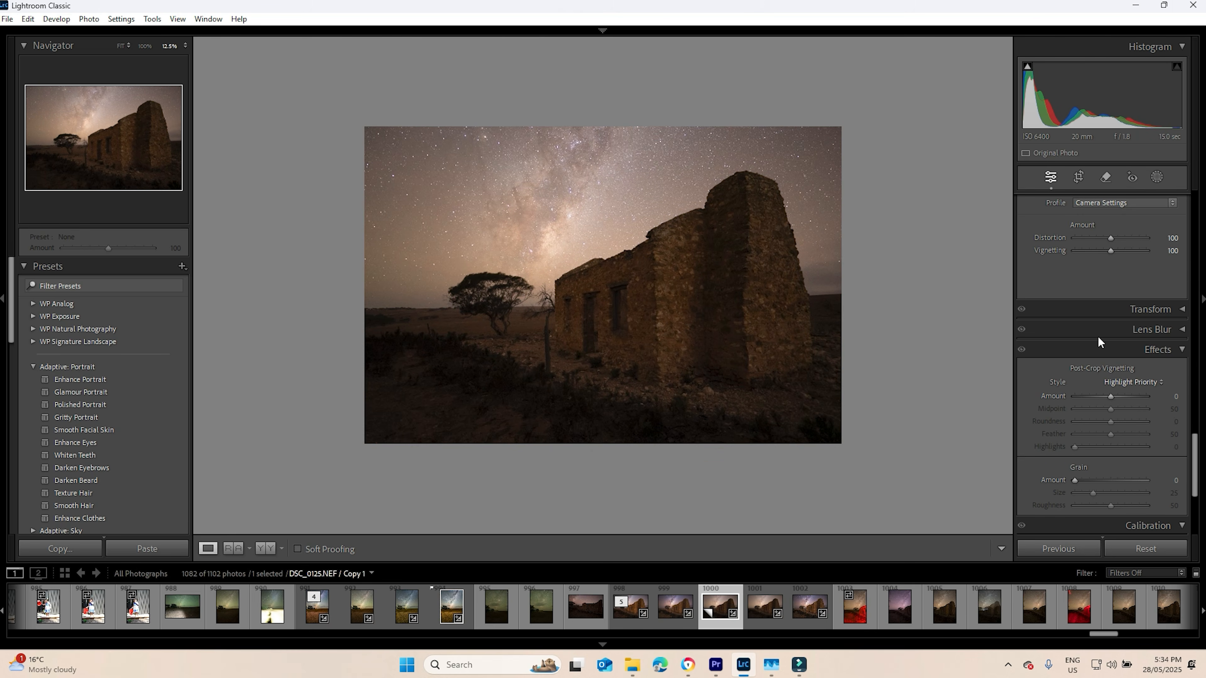
{"action": "scroll", "coordinate": [1085, 372], "scroll_direction": "up", "scroll_amount": 10}
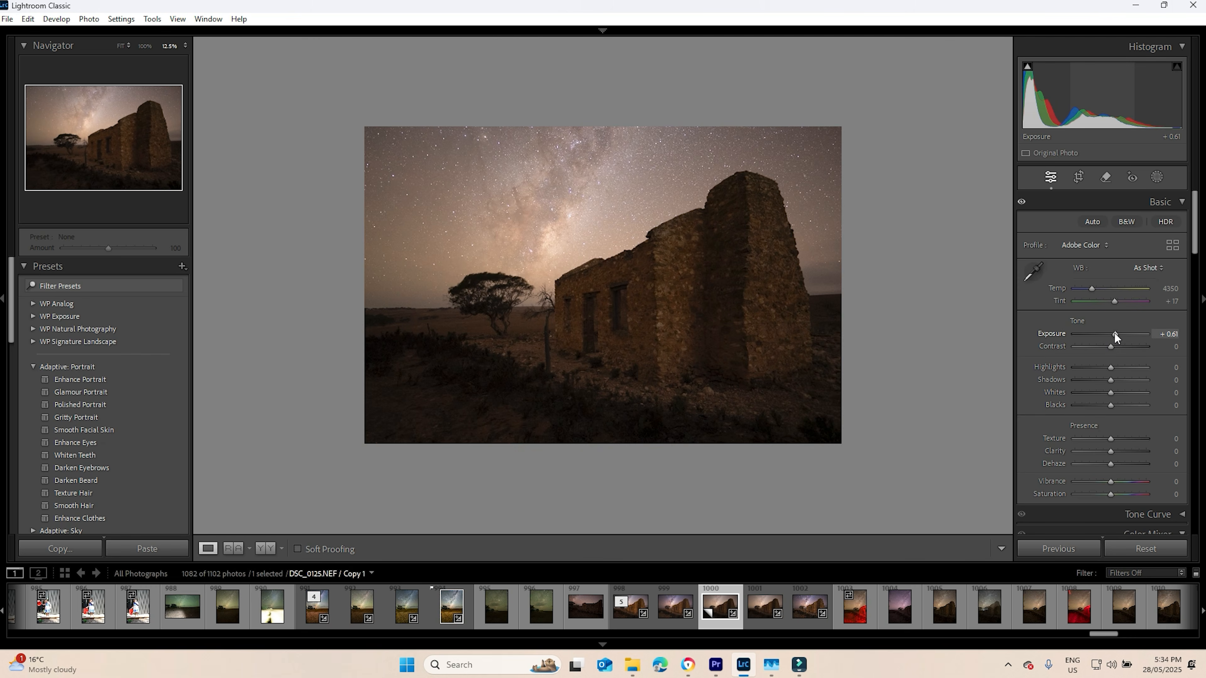
{"action": "left_click_drag", "start_coordinate": [1115, 332], "coordinate": [1116, 333]}
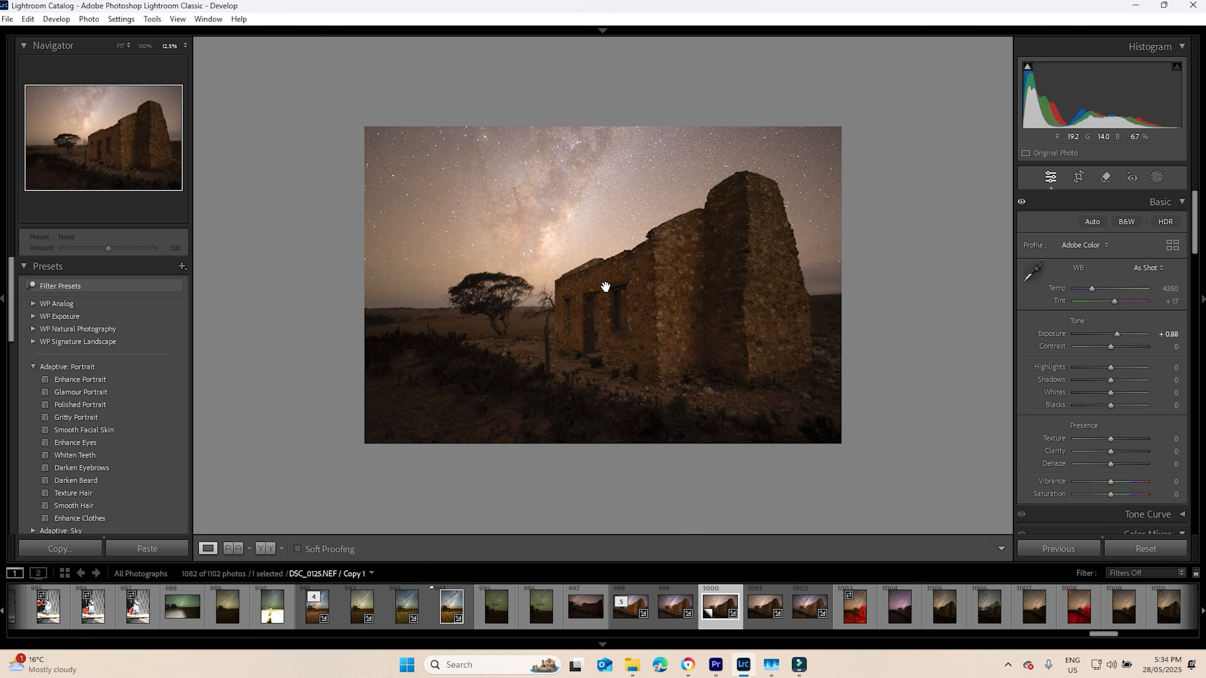
Send the adjusted photo to Adobe Photoshop 2025 for editing.
{"action": "right_click", "coordinate": [606, 300]}
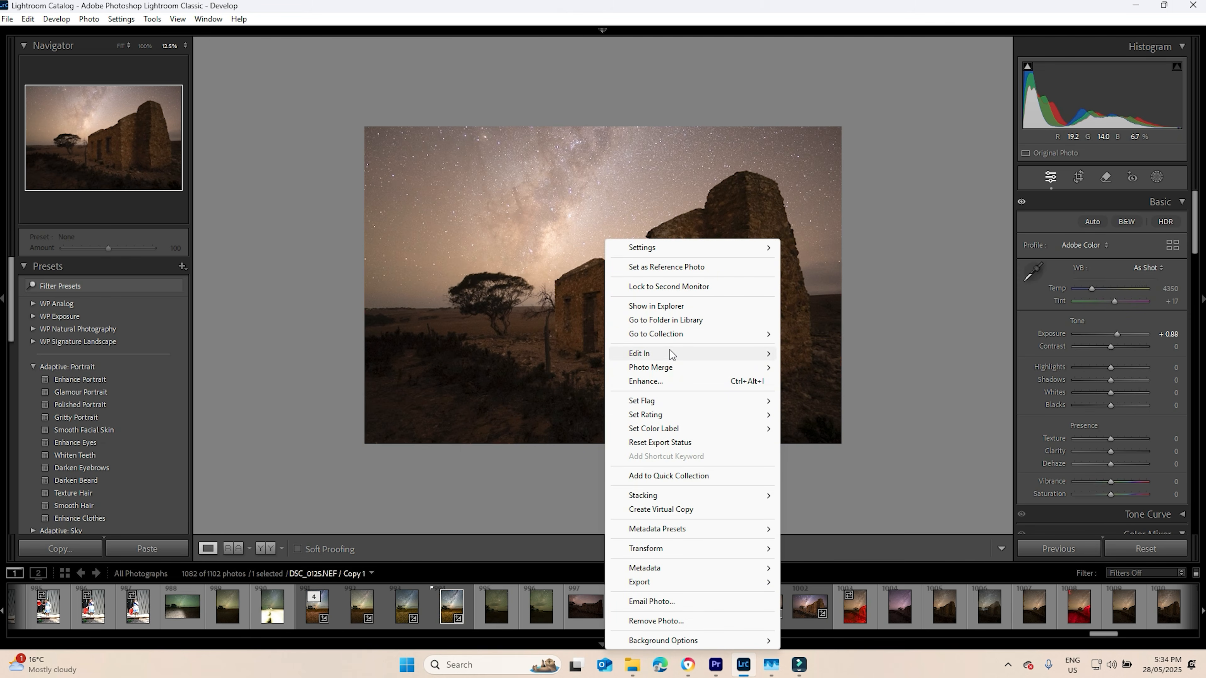
{"action": "mouse_move", "coordinate": [670, 355]}
{"action": "mouse_move", "coordinate": [745, 358]}
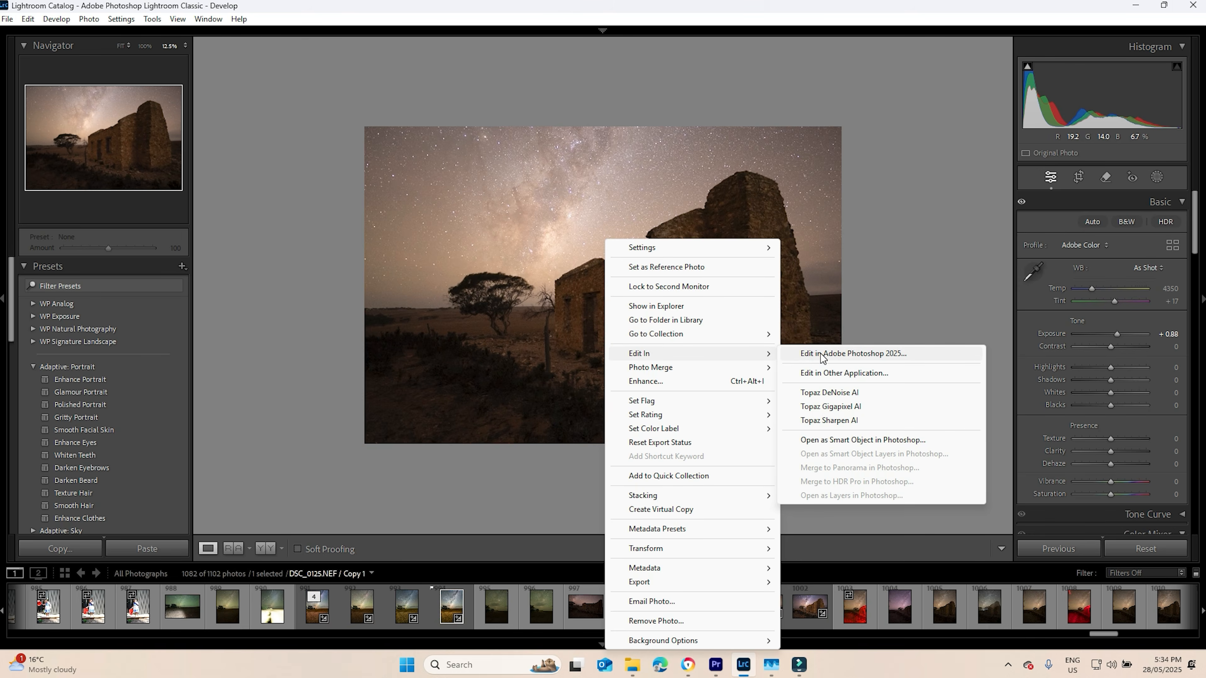
{"action": "left_click", "coordinate": [821, 354]}
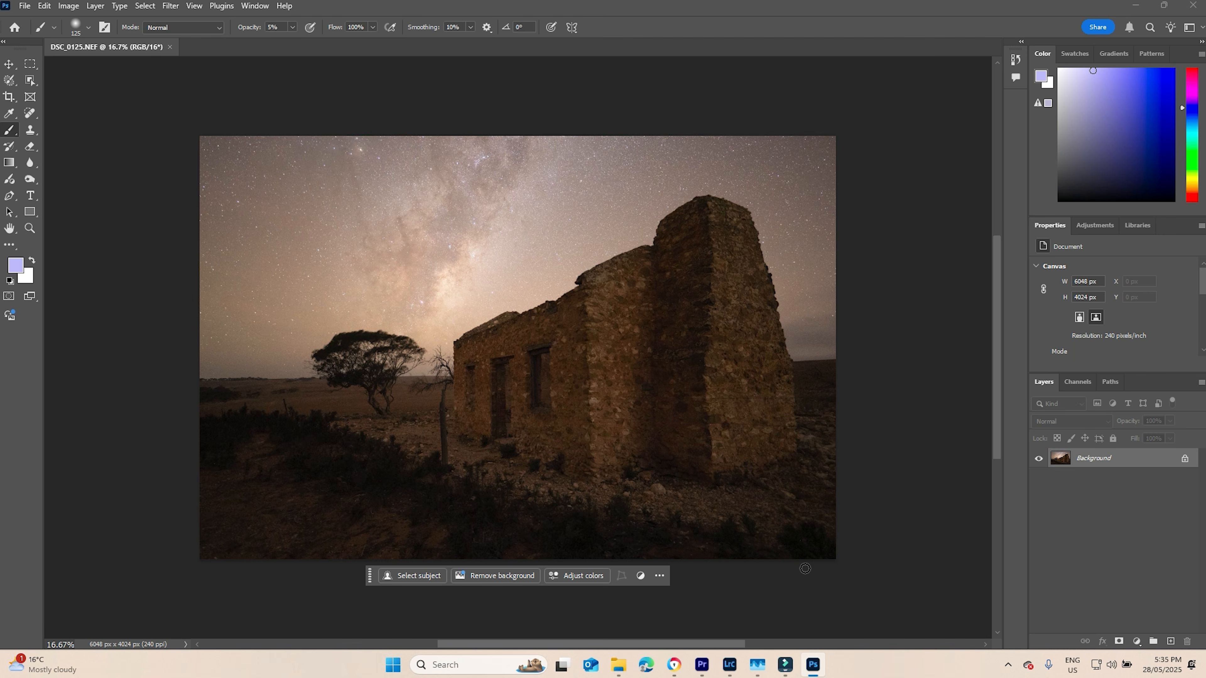
Unlock the Background layer and duplicate it as a layer named "Safety".
{"action": "left_click", "coordinate": [1183, 461]}
{"action": "right_click", "coordinate": [1112, 459]}
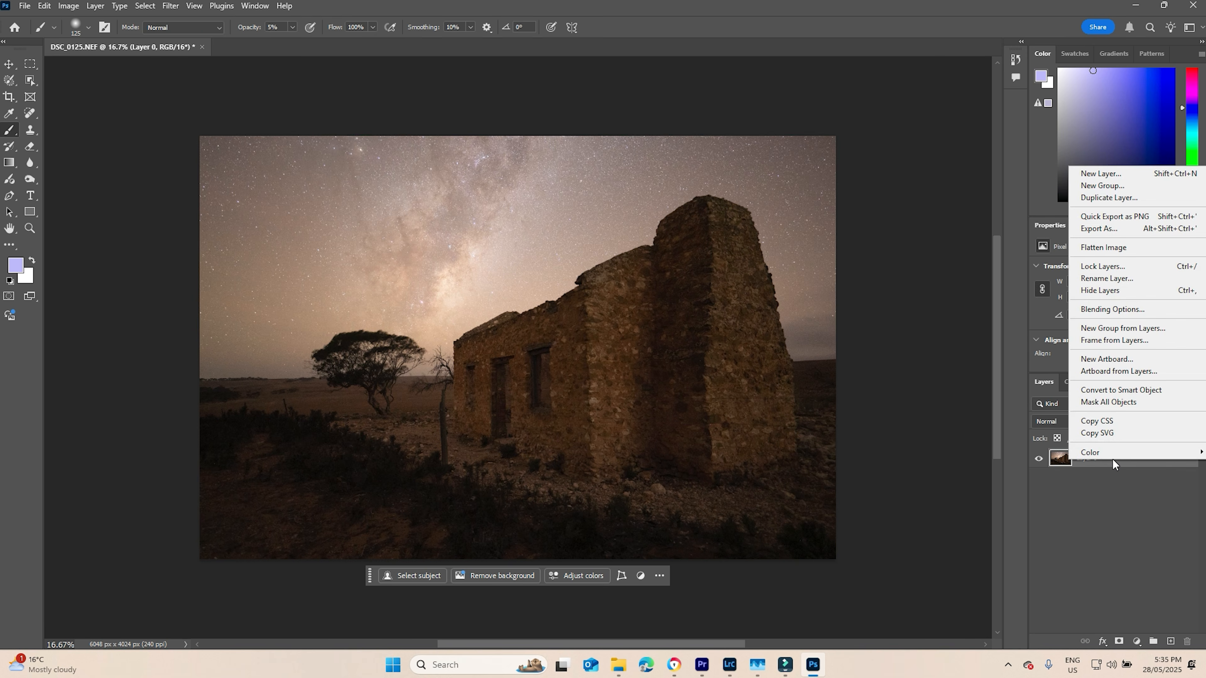
{"action": "left_click", "coordinate": [1109, 198]}
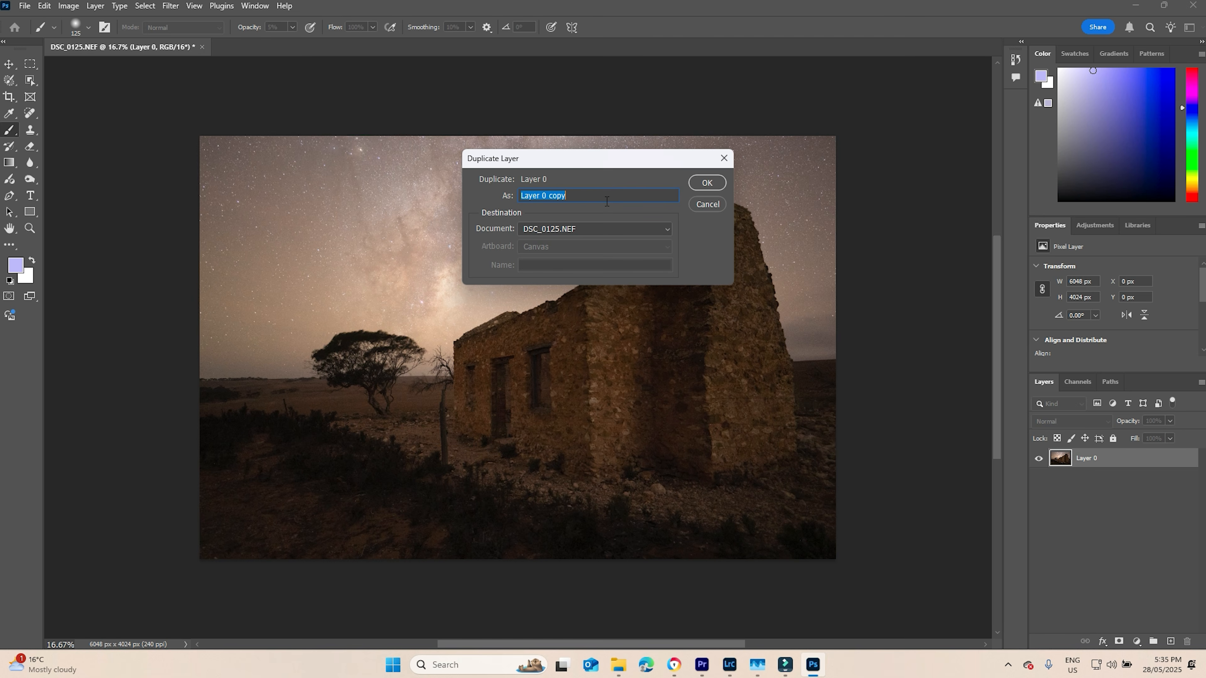
{"action": "key", "text": "BackSpace"}
{"action": "type", "text": "Safety"}
{"action": "left_click", "coordinate": [707, 183]}
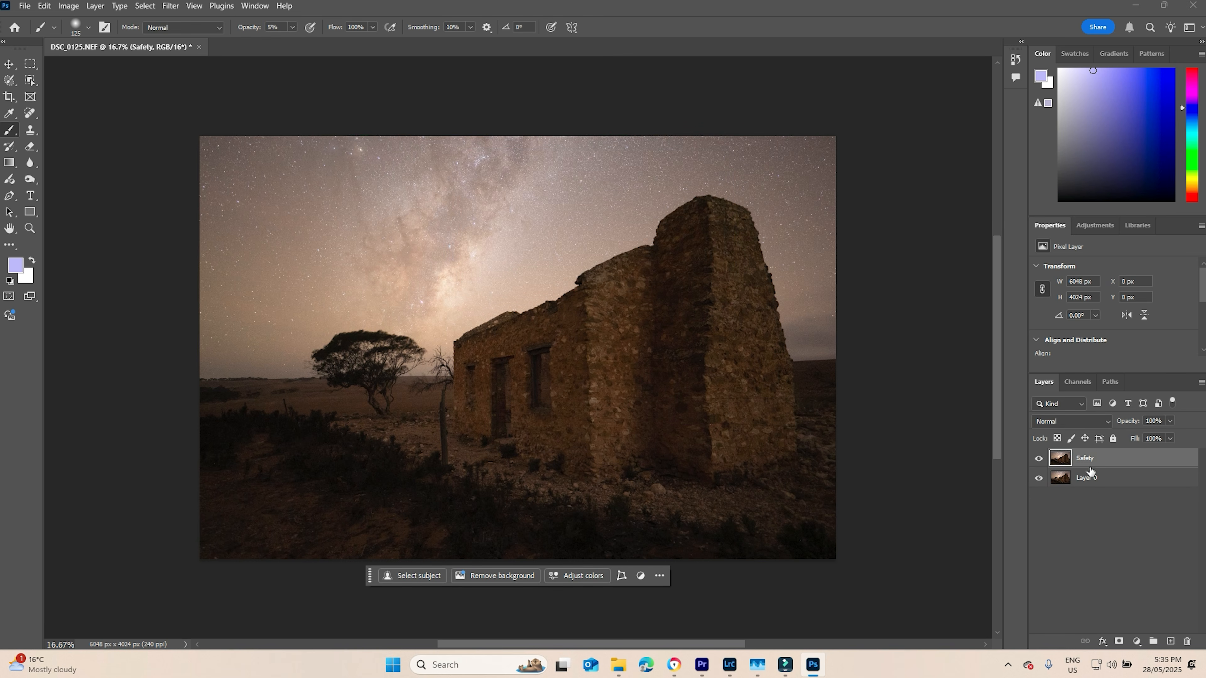
Move Layer 0 above the Safety layer and hide the Safety layer.
{"action": "left_click", "coordinate": [1066, 483]}
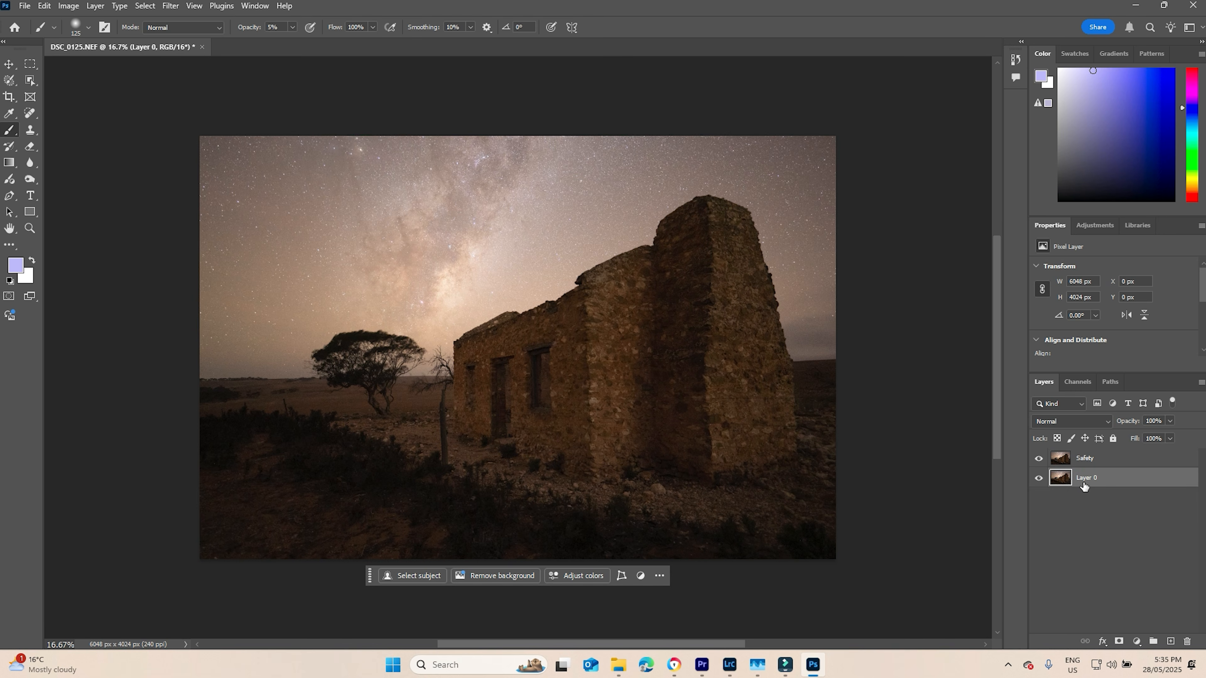
{"action": "left_click_drag", "start_coordinate": [1079, 483], "coordinate": [1073, 457]}
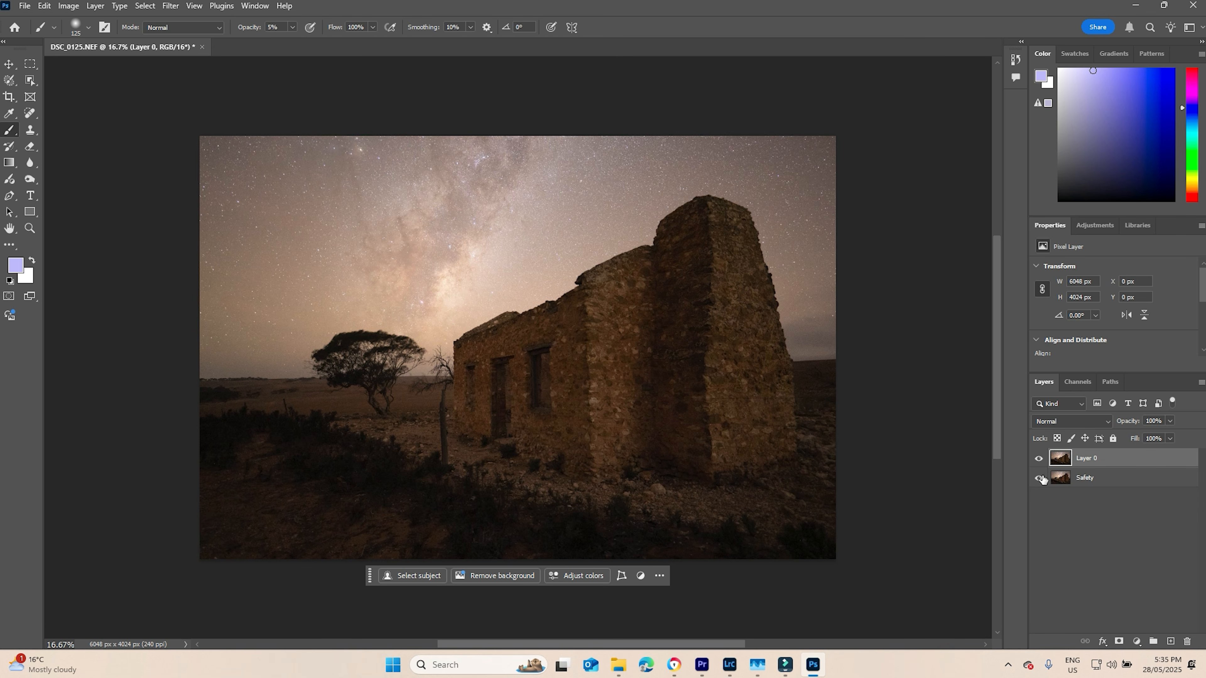
{"action": "left_click", "coordinate": [1038, 479]}
Open Layer 0 in the Camera Raw Filter and create a Sky mask.
{"action": "left_click", "coordinate": [167, 10]}
{"action": "left_click", "coordinate": [196, 111]}
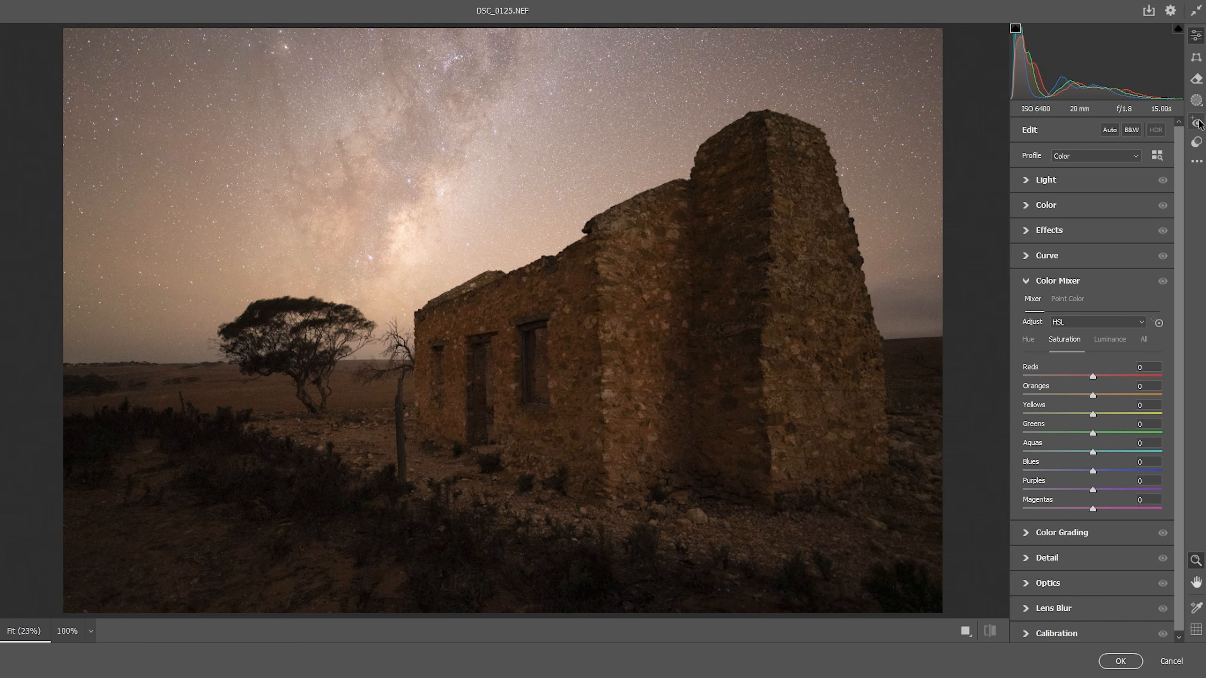
{"action": "left_click", "coordinate": [1196, 101]}
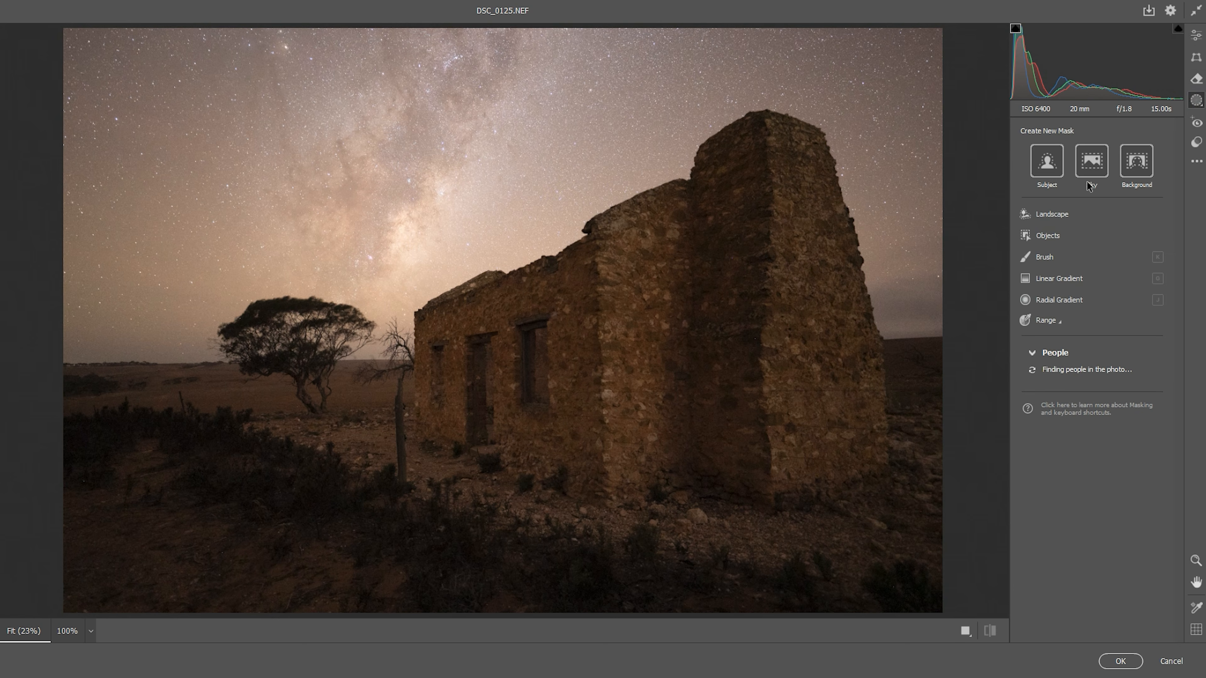
{"action": "left_click", "coordinate": [1087, 171]}
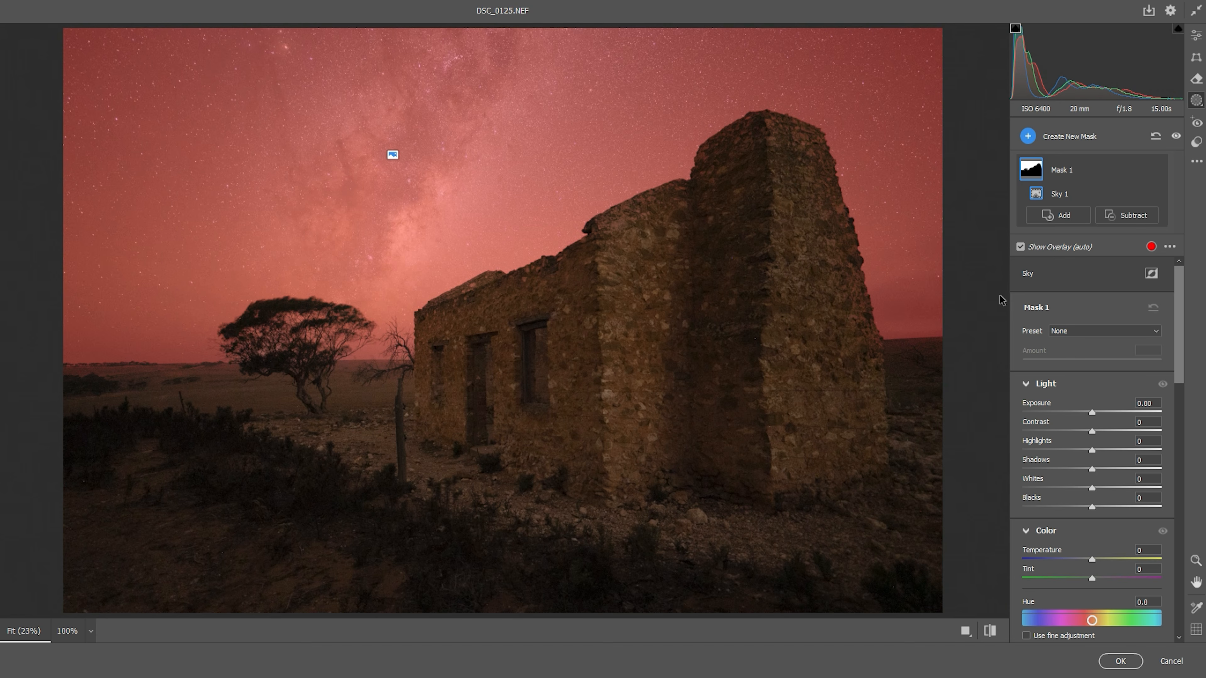
On the sky mask, set Exposure to +0.35, Highlights to -65, Clarity to +45 and Dehaze to +20.
{"action": "left_click_drag", "start_coordinate": [1092, 413], "coordinate": [1098, 413]}
{"action": "left_click_drag", "start_coordinate": [1062, 450], "coordinate": [1048, 454]}
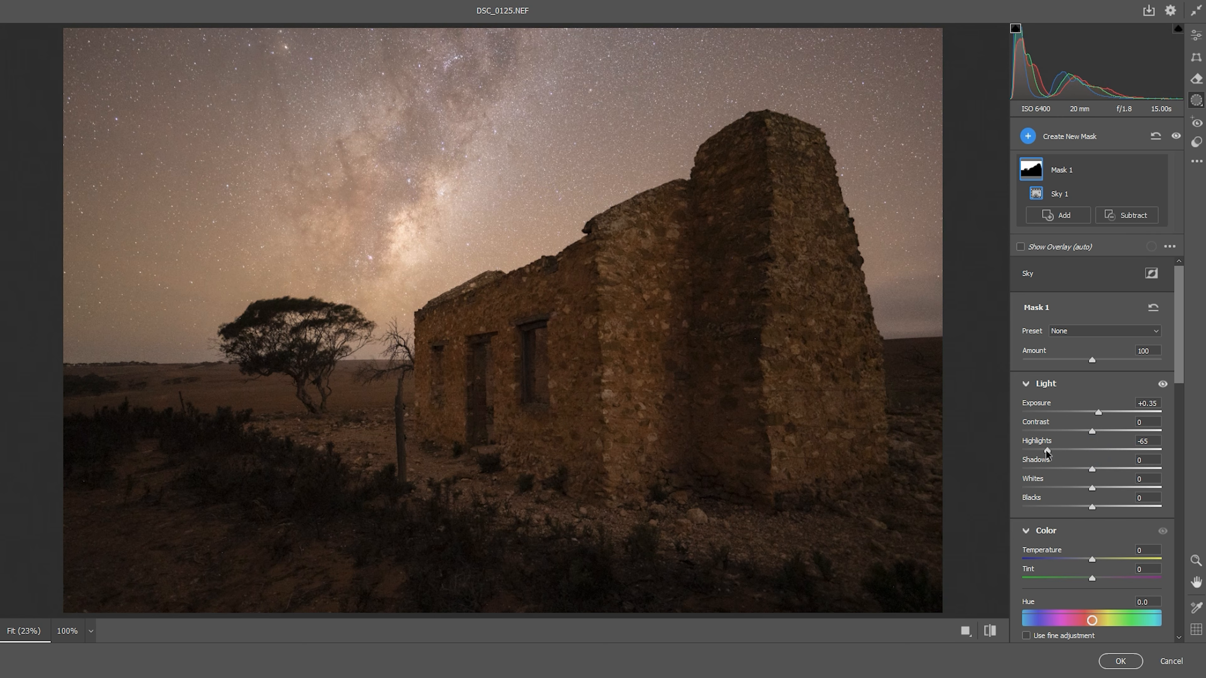
{"action": "scroll", "coordinate": [1083, 503], "scroll_direction": "down", "scroll_amount": 5}
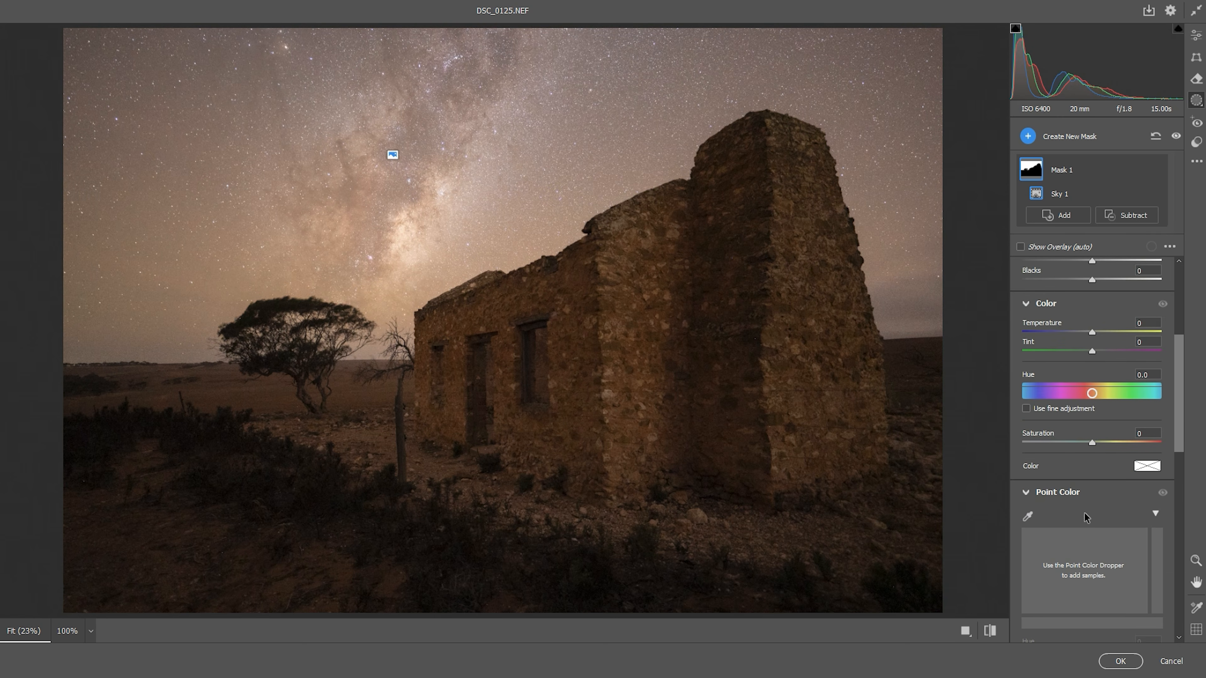
{"action": "scroll", "coordinate": [1068, 494], "scroll_direction": "down", "scroll_amount": 6}
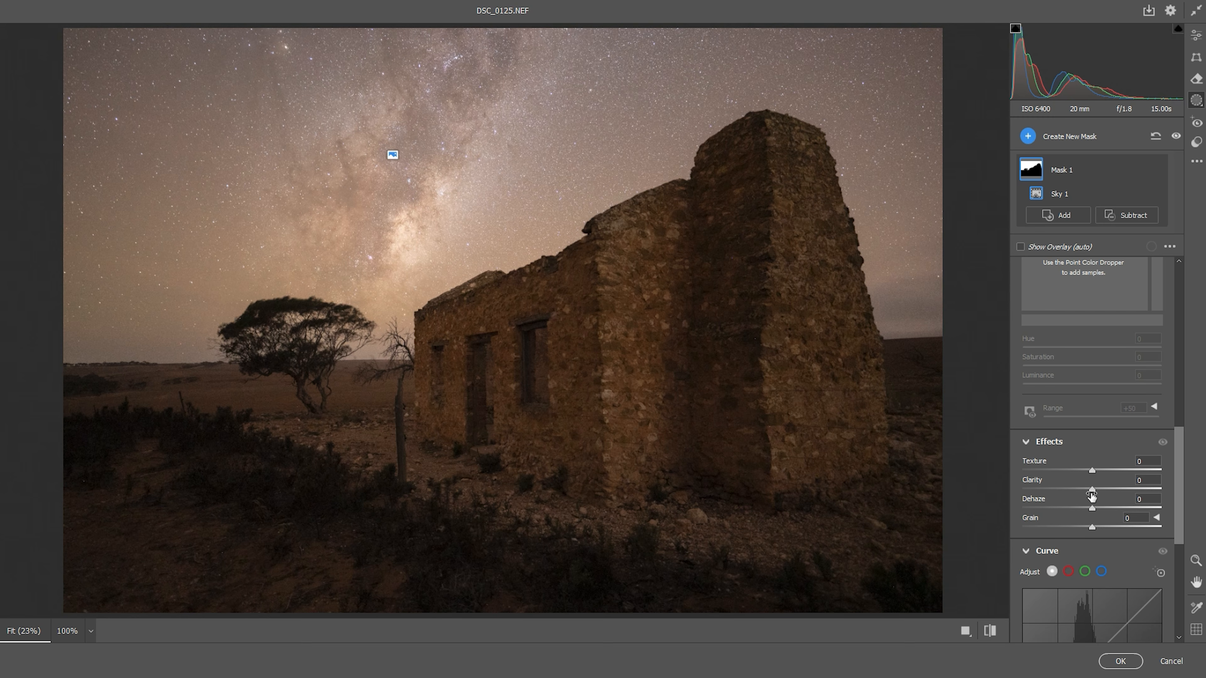
{"action": "left_click_drag", "start_coordinate": [1092, 495], "coordinate": [1123, 492]}
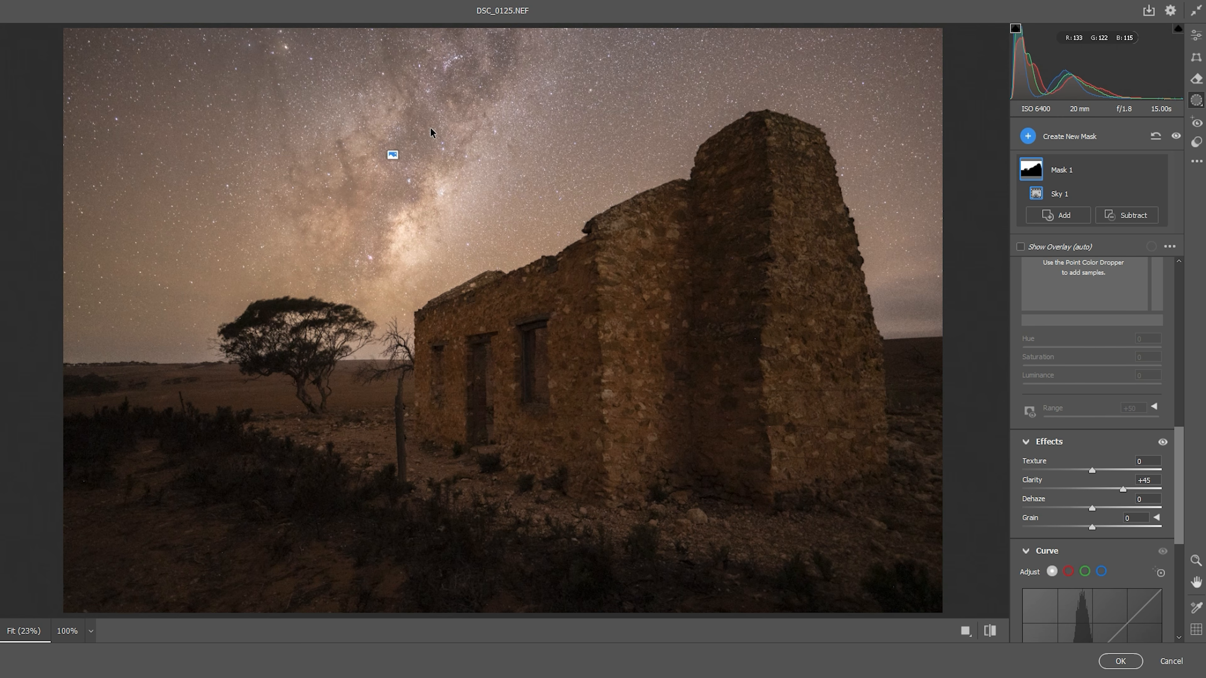
{"action": "mouse_move", "coordinate": [1092, 510]}
{"action": "left_mouse_down"}
{"action": "mouse_move", "coordinate": [1116, 510]}
{"action": "mouse_move", "coordinate": [1106, 510]}
{"action": "left_mouse_up"}
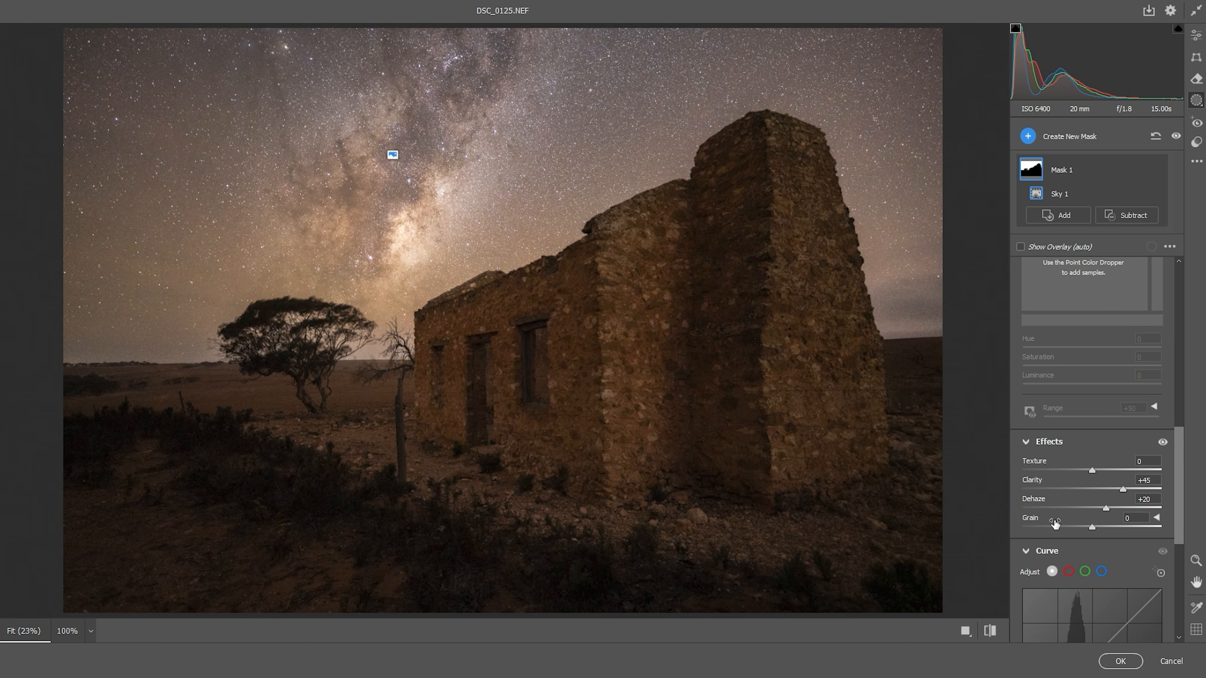
Shape the sky mask's curve with a highlight point at input 181, output 198 and a shadow point at input 60, output 61.
{"action": "scroll", "coordinate": [1069, 494], "scroll_direction": "down", "scroll_amount": 3}
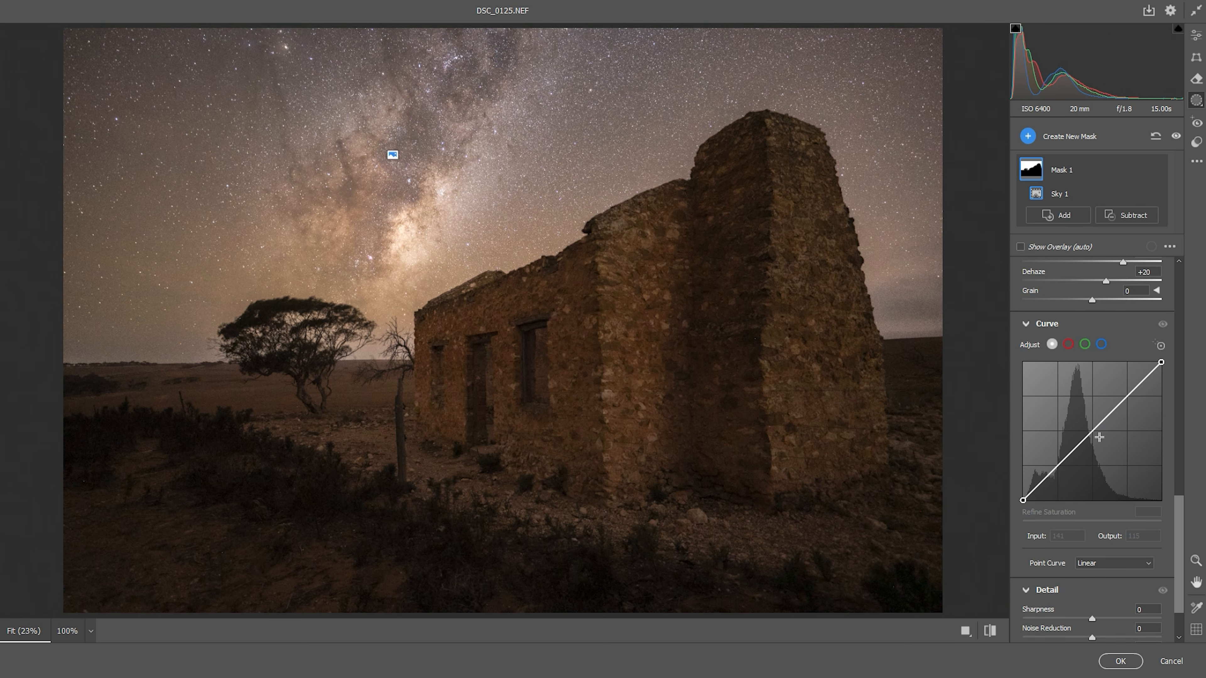
{"action": "left_click", "coordinate": [1121, 402]}
{"action": "left_click_drag", "start_coordinate": [1121, 402], "coordinate": [1120, 393]}
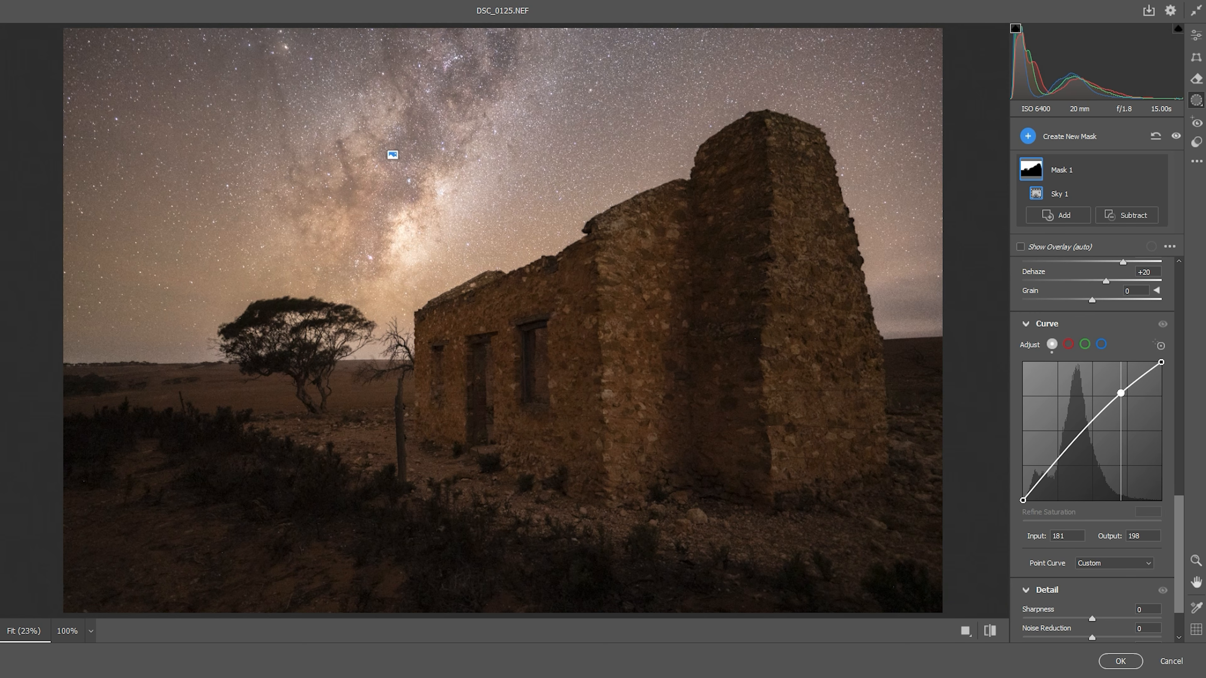
{"action": "left_click", "coordinate": [1056, 465]}
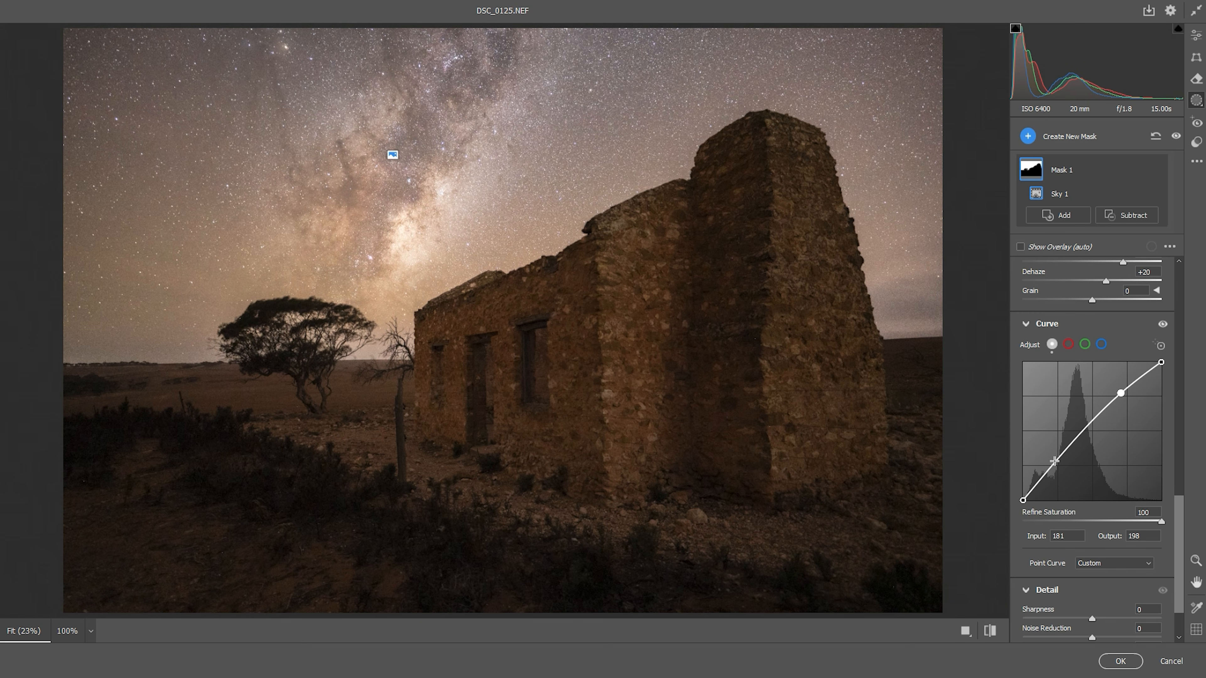
{"action": "left_click_drag", "start_coordinate": [1056, 465], "coordinate": [1058, 469]}
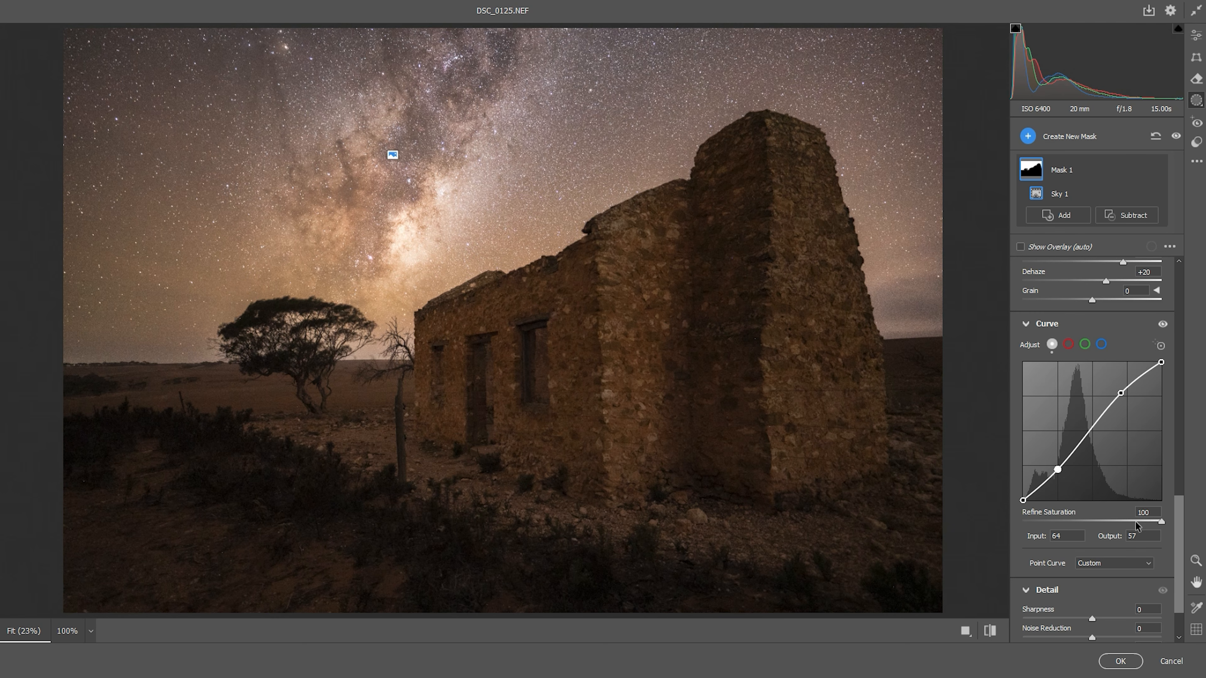
{"action": "left_click_drag", "start_coordinate": [1056, 469], "coordinate": [1056, 468]}
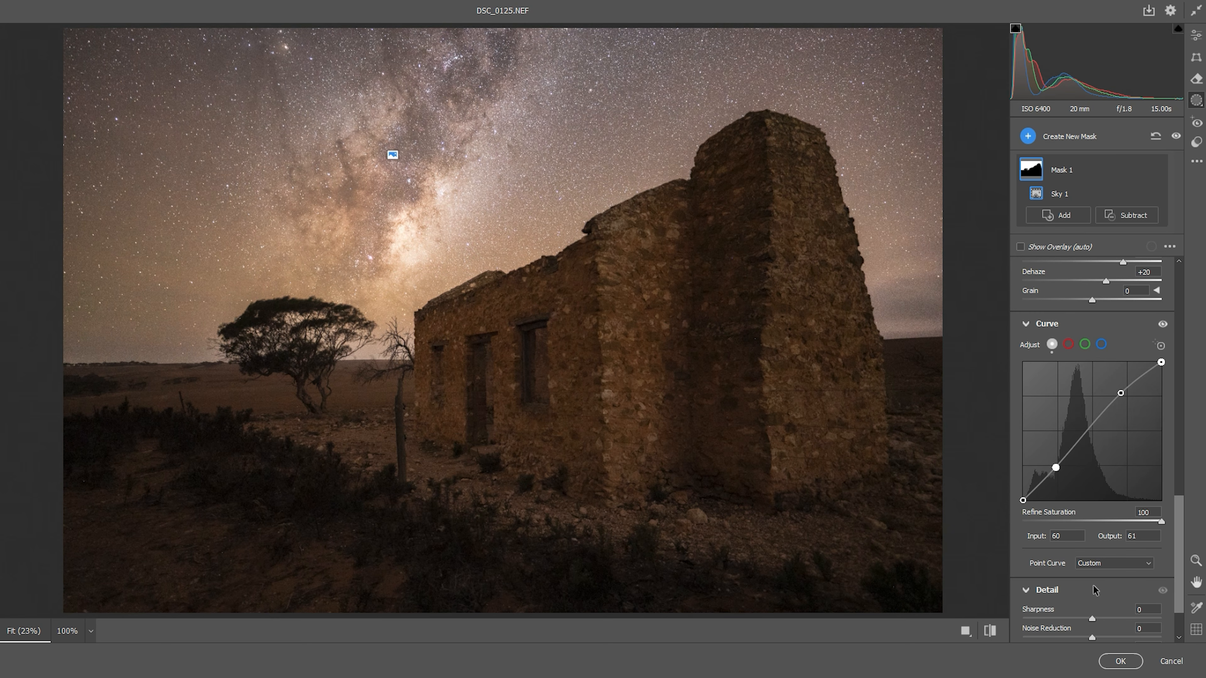
Cool the sky mask by setting its Temperature to -15.
{"action": "scroll", "coordinate": [1087, 589], "scroll_direction": "down", "scroll_amount": 2}
{"action": "scroll", "coordinate": [1089, 571], "scroll_direction": "up", "scroll_amount": 5}
{"action": "scroll", "coordinate": [1088, 560], "scroll_direction": "up", "scroll_amount": 10}
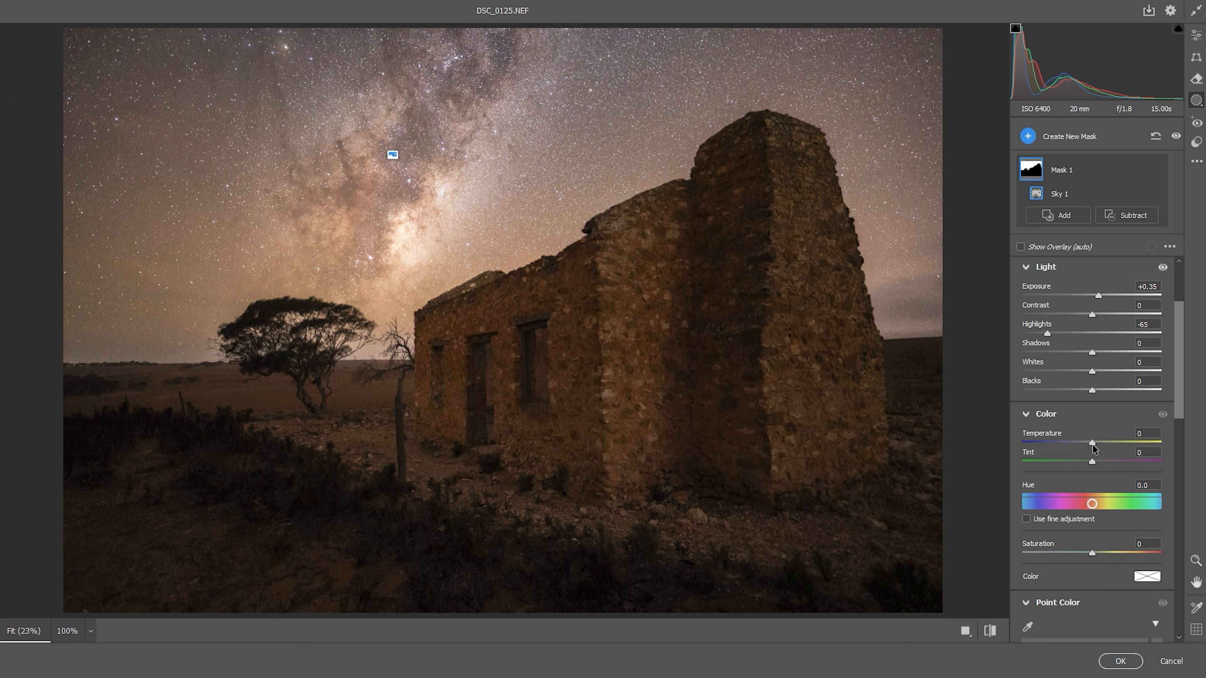
{"action": "mouse_move", "coordinate": [1093, 443]}
{"action": "left_mouse_down"}
{"action": "mouse_move", "coordinate": [1116, 443]}
{"action": "mouse_move", "coordinate": [1078, 443]}
{"action": "left_mouse_up"}
{"action": "left_click_drag", "start_coordinate": [1082, 441], "coordinate": [1080, 442]}
Create a new landscape mask that covers only the Architecture.
{"action": "left_click", "coordinate": [1028, 137]}
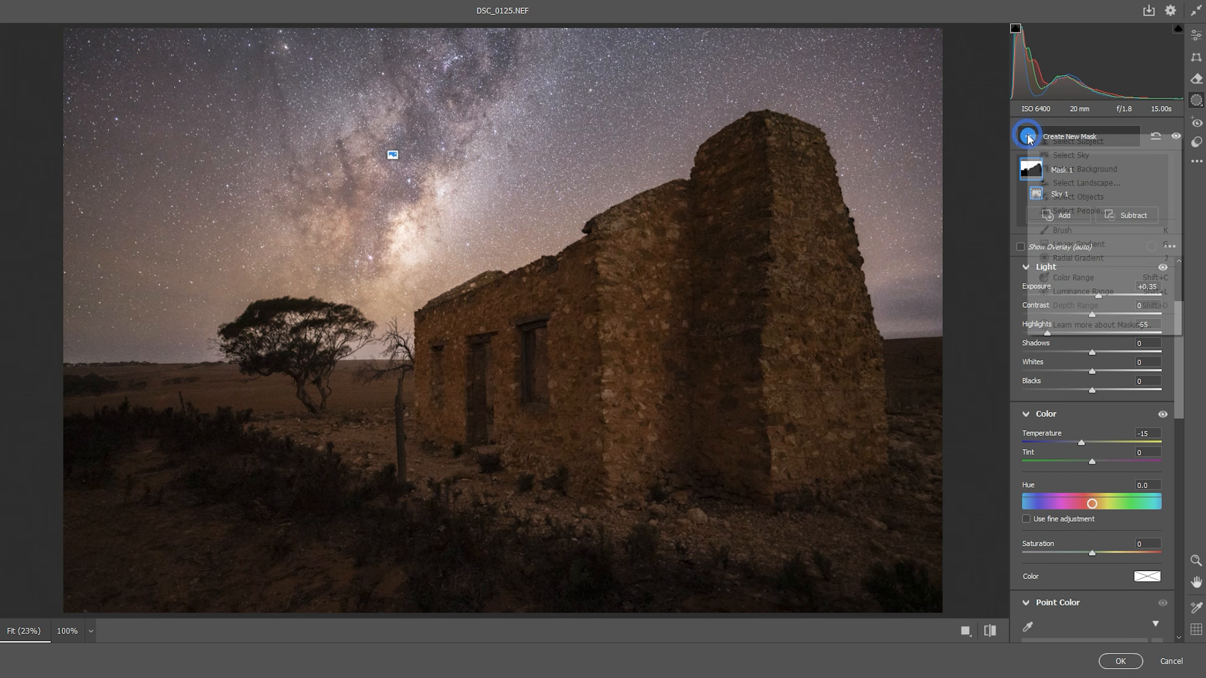
{"action": "left_click", "coordinate": [1066, 185]}
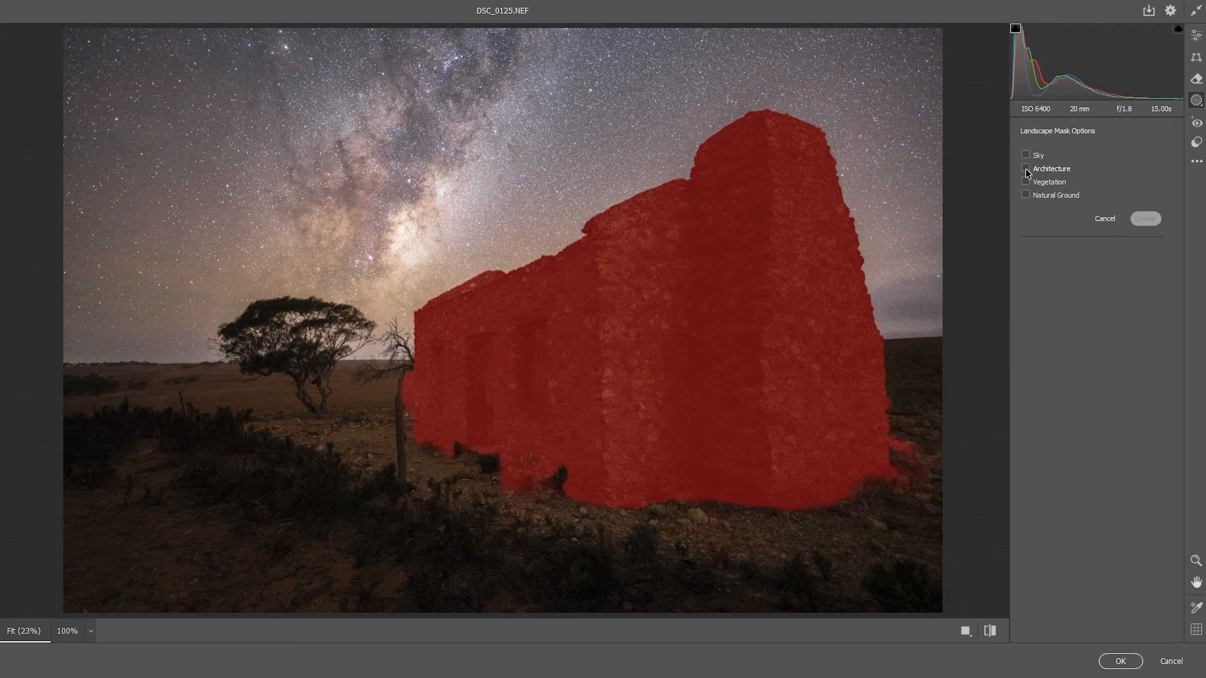
{"action": "left_click", "coordinate": [1025, 167]}
{"action": "left_click", "coordinate": [1143, 219]}
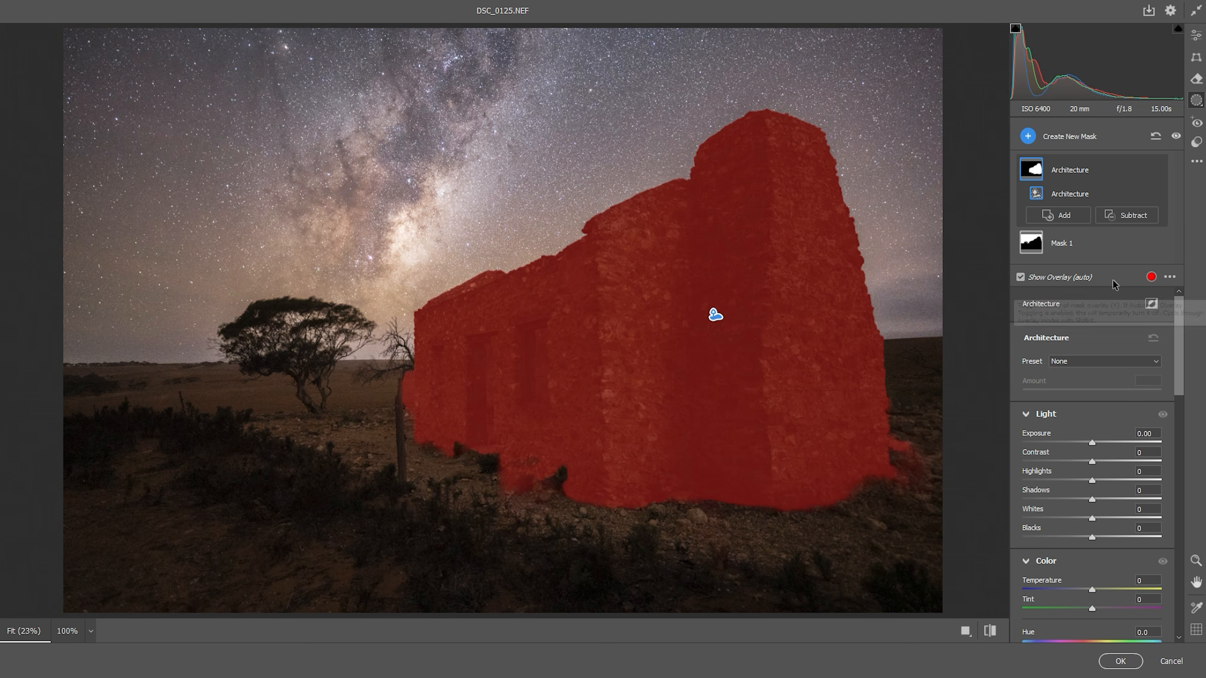
Subtract the spill along the ruin's base and side edges from the Architecture mask with a size 3 brush.
{"action": "left_click", "coordinate": [1125, 220]}
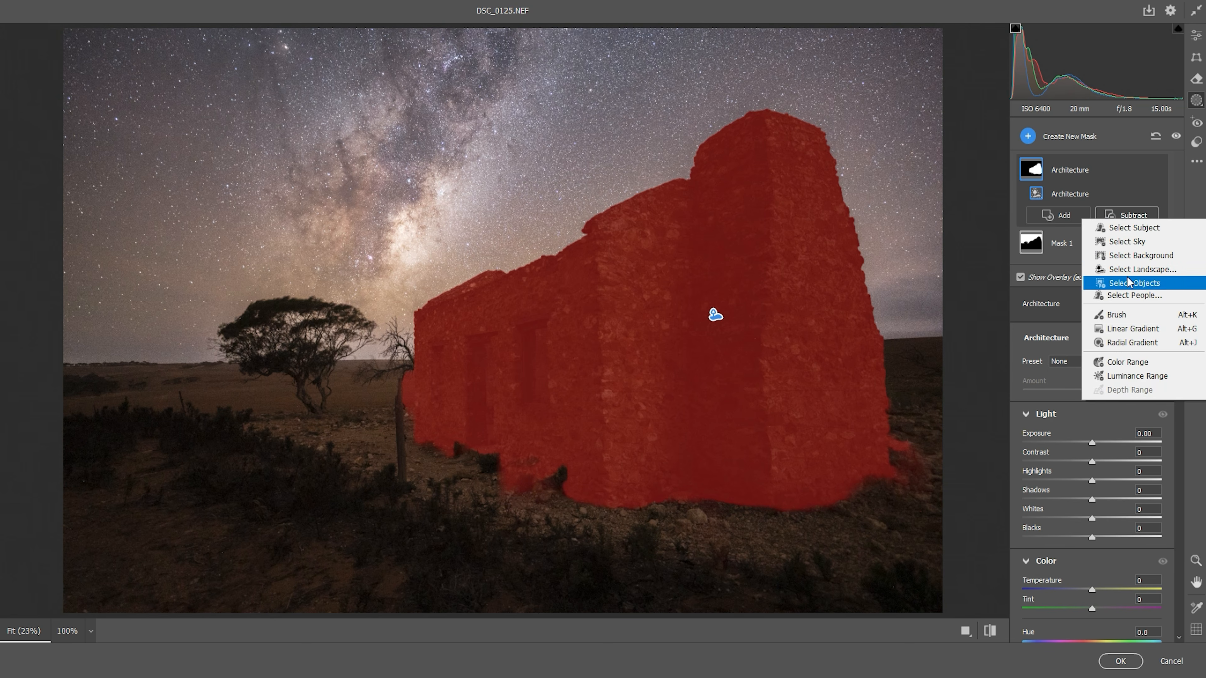
{"action": "left_click", "coordinate": [1113, 330]}
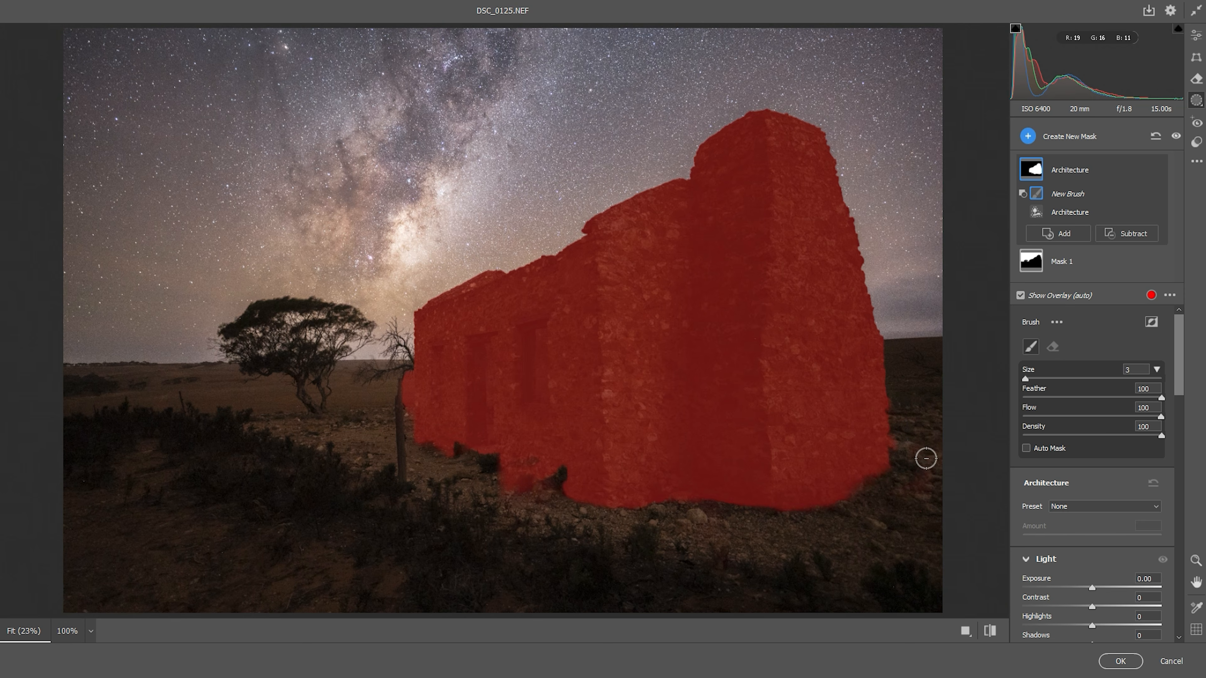
{"action": "mouse_move", "coordinate": [800, 513]}
{"action": "left_mouse_down"}
{"action": "mouse_move", "coordinate": [693, 502]}
{"action": "mouse_move", "coordinate": [642, 519]}
{"action": "mouse_move", "coordinate": [595, 511]}
{"action": "mouse_move", "coordinate": [407, 438]}
{"action": "mouse_move", "coordinate": [403, 369]}
{"action": "mouse_move", "coordinate": [385, 393]}
{"action": "left_mouse_up"}
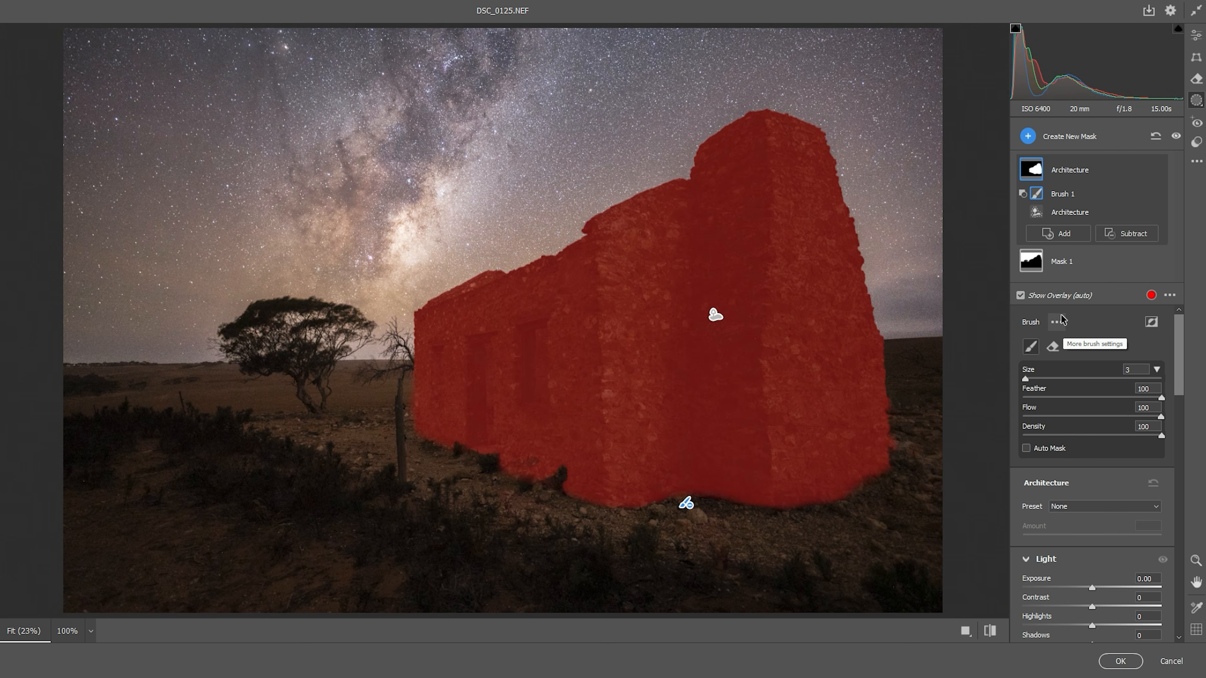
On the Architecture mask, set Exposure to +0.30 and Contrast to +25, lift Shadows slightly, and apply the Camera Raw edits.
{"action": "left_click_drag", "start_coordinate": [1090, 587], "coordinate": [1097, 607]}
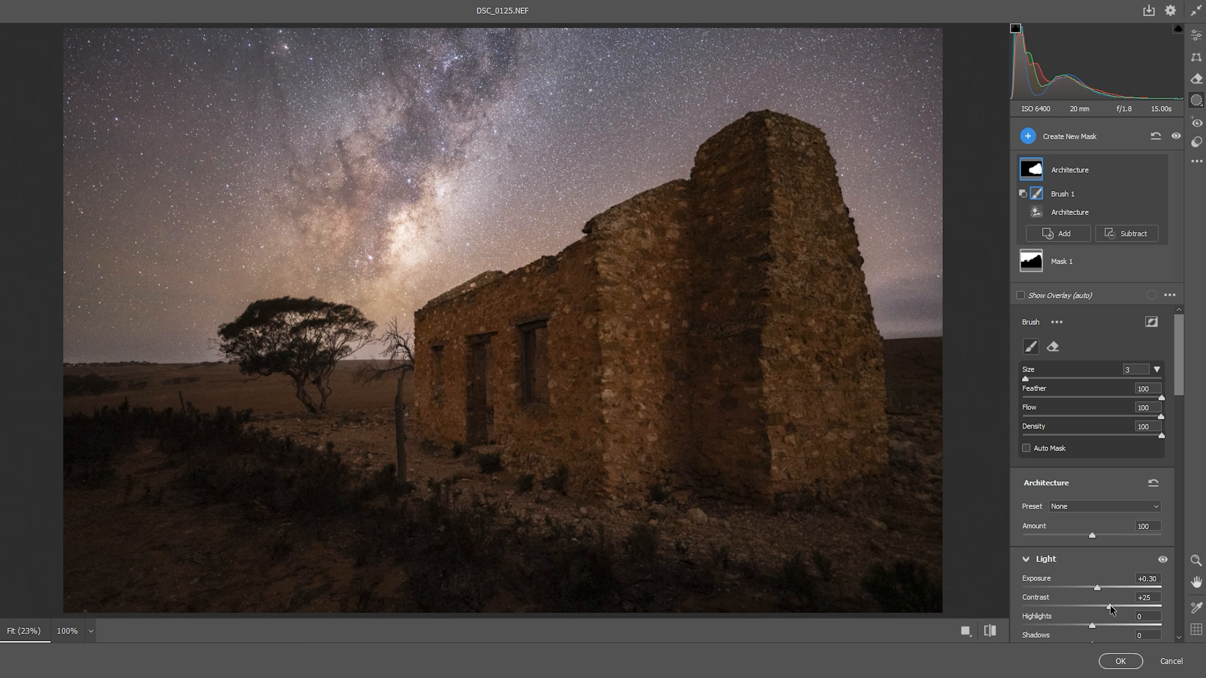
{"action": "left_click_drag", "start_coordinate": [1106, 606], "coordinate": [1113, 607]}
{"action": "scroll", "coordinate": [1107, 584], "scroll_direction": "down", "scroll_amount": 3}
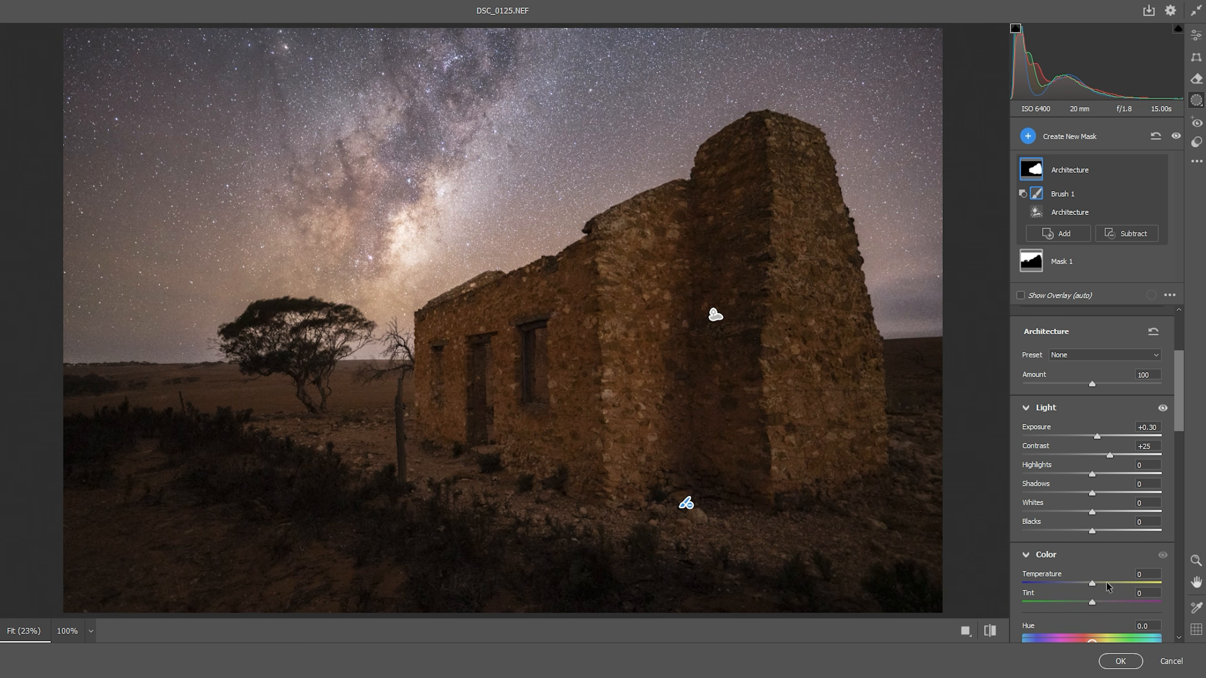
{"action": "left_click_drag", "start_coordinate": [1090, 493], "coordinate": [1101, 494]}
{"action": "left_click_drag", "start_coordinate": [1102, 495], "coordinate": [1096, 495]}
{"action": "left_click", "coordinate": [1119, 661]}
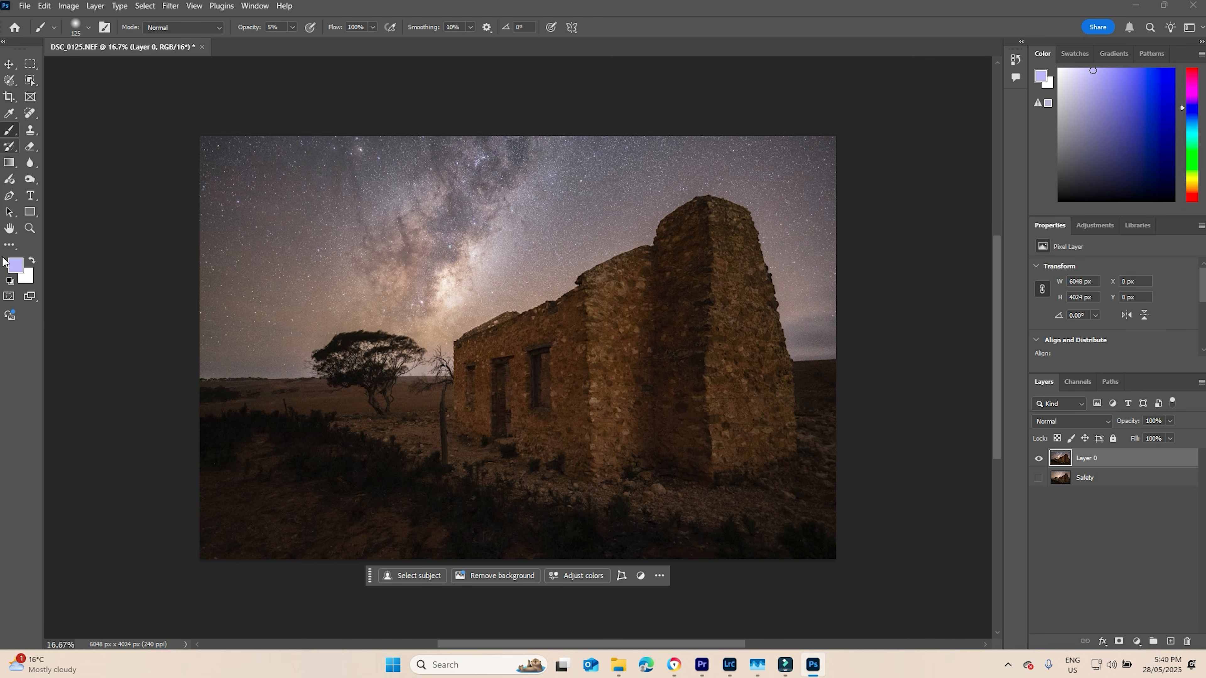
Reset the foreground colour to black for the soft round brush, keeping its blend mode at Normal and opacity at 5%.
{"action": "left_click", "coordinate": [10, 281]}
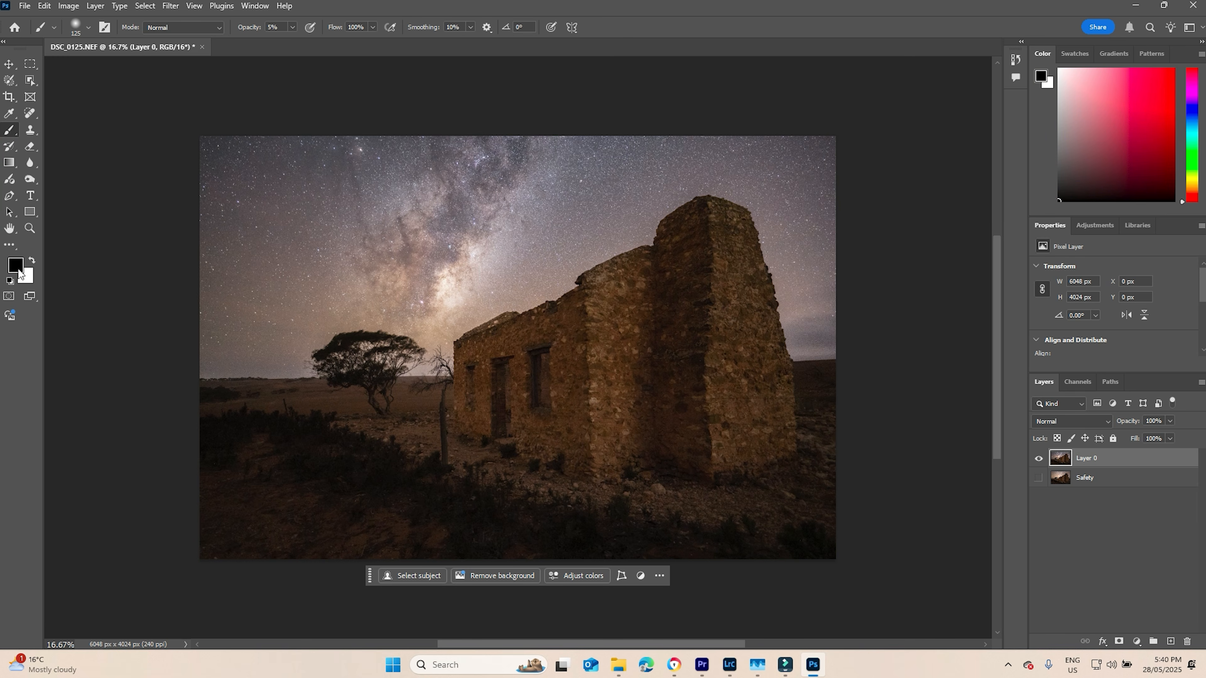
{"action": "left_click", "coordinate": [78, 31]}
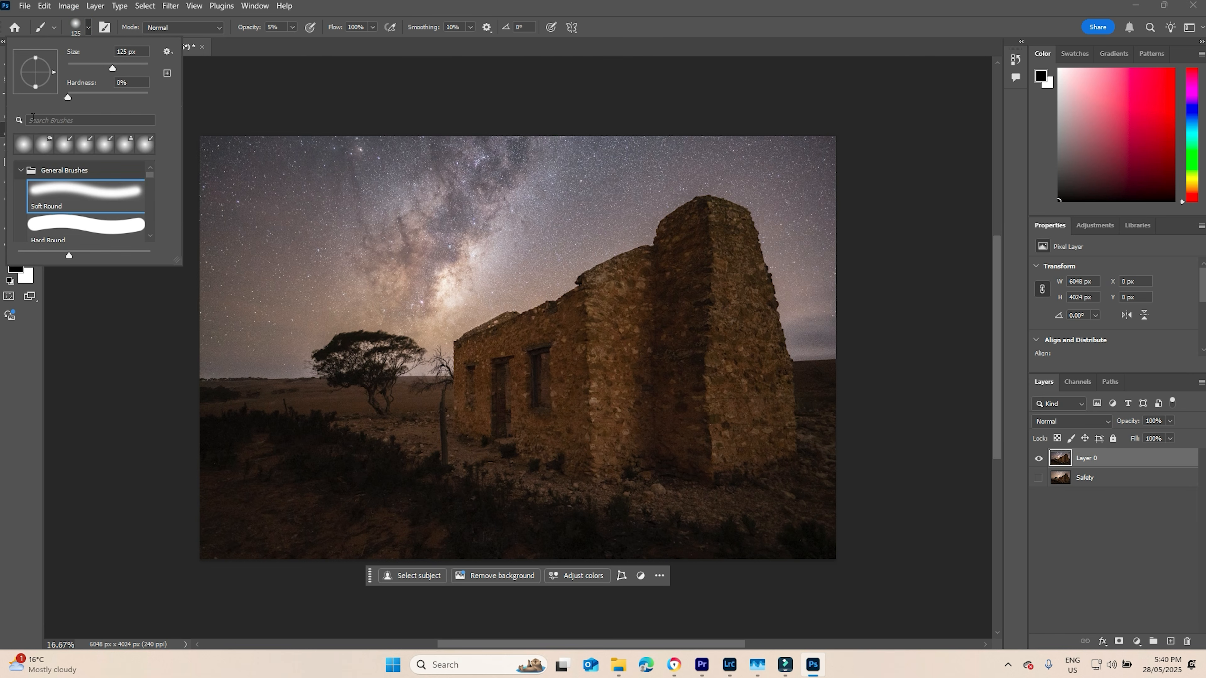
{"action": "left_click", "coordinate": [205, 33]}
{"action": "left_click", "coordinate": [207, 32]}
{"action": "left_click", "coordinate": [207, 32]}
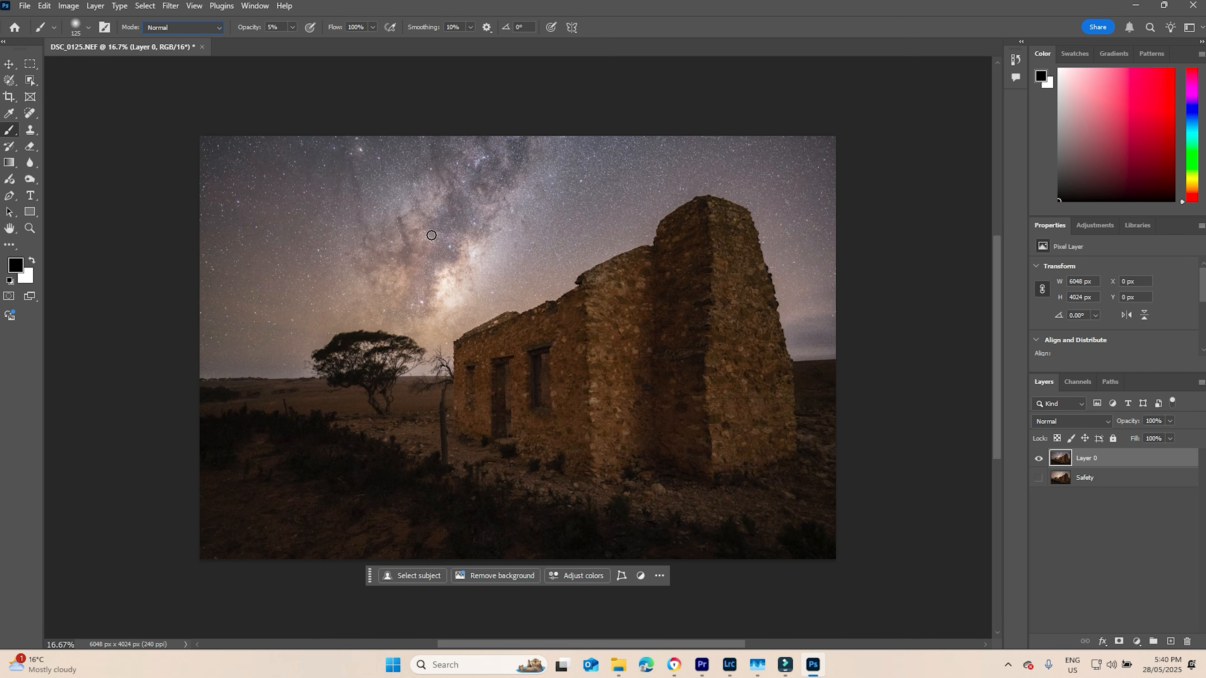
Paint faint black strokes over the dark dust lanes in the upper Milky Way with the size 45 soft brush at 5% opacity.
{"action": "key", "text": "alt"}
{"action": "scroll", "coordinate": [445, 246], "scroll_direction": "up", "scroll_amount": 5}
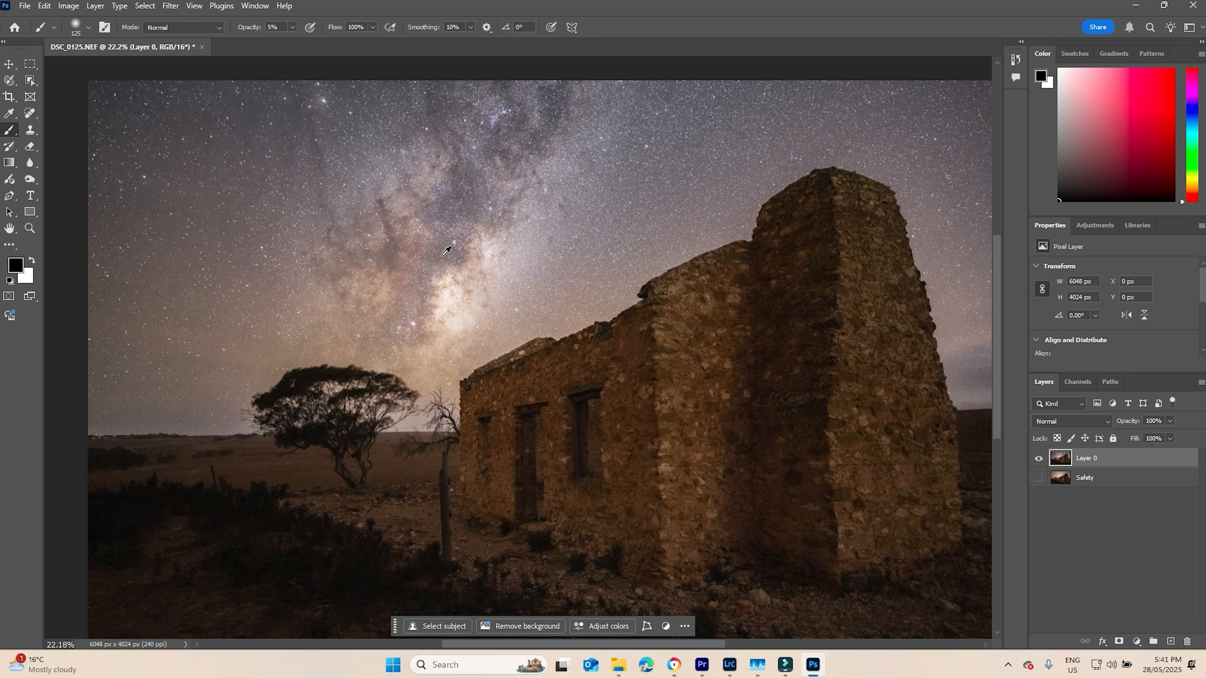
{"action": "scroll", "coordinate": [445, 251], "scroll_direction": "up", "scroll_amount": 6}
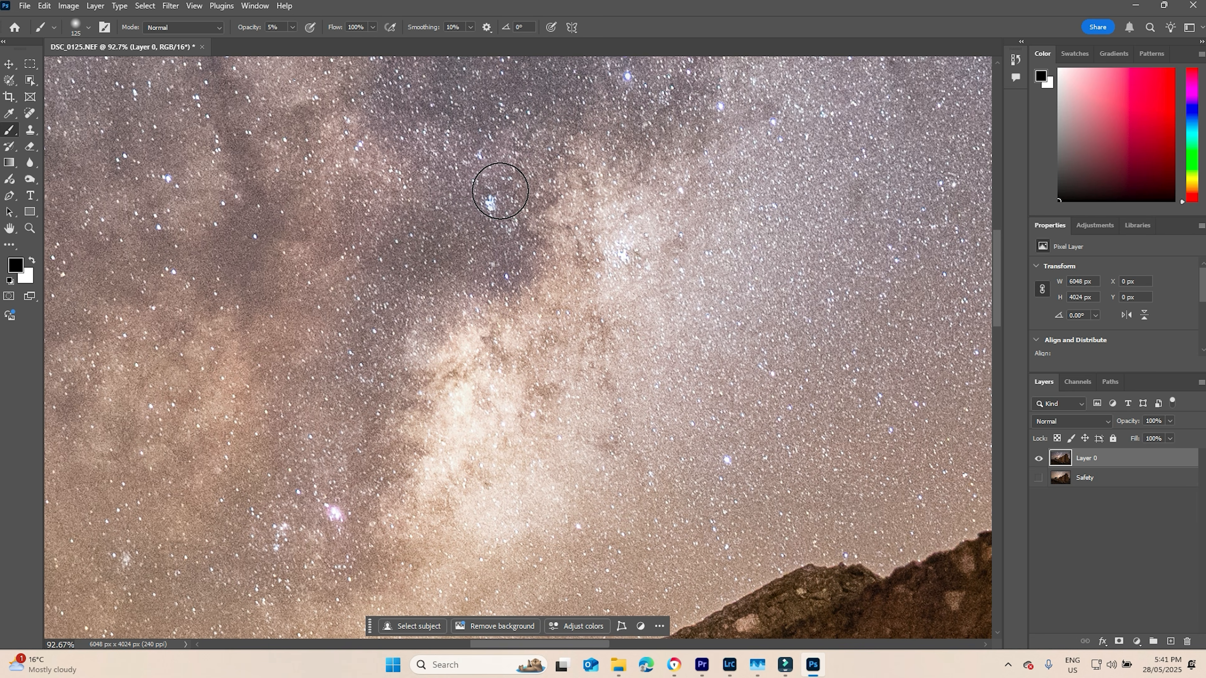
{"action": "scroll", "coordinate": [501, 188], "scroll_direction": "up", "scroll_amount": 3}
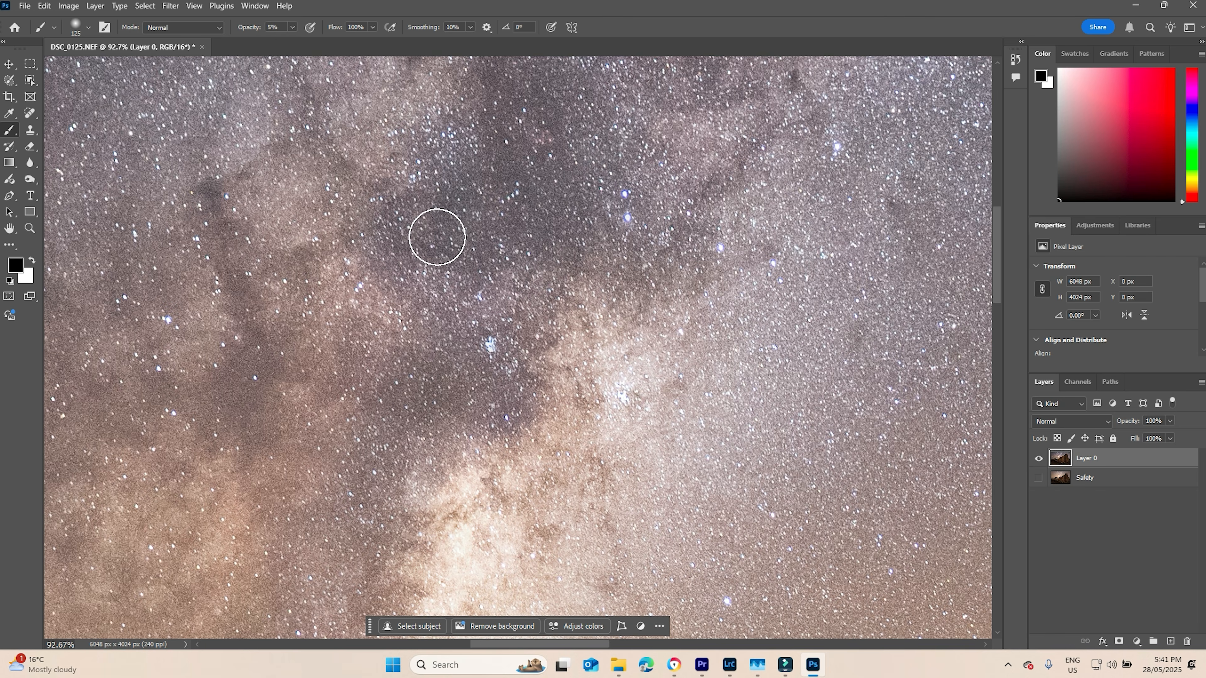
{"action": "scroll", "coordinate": [439, 237], "scroll_direction": "up", "scroll_amount": 4}
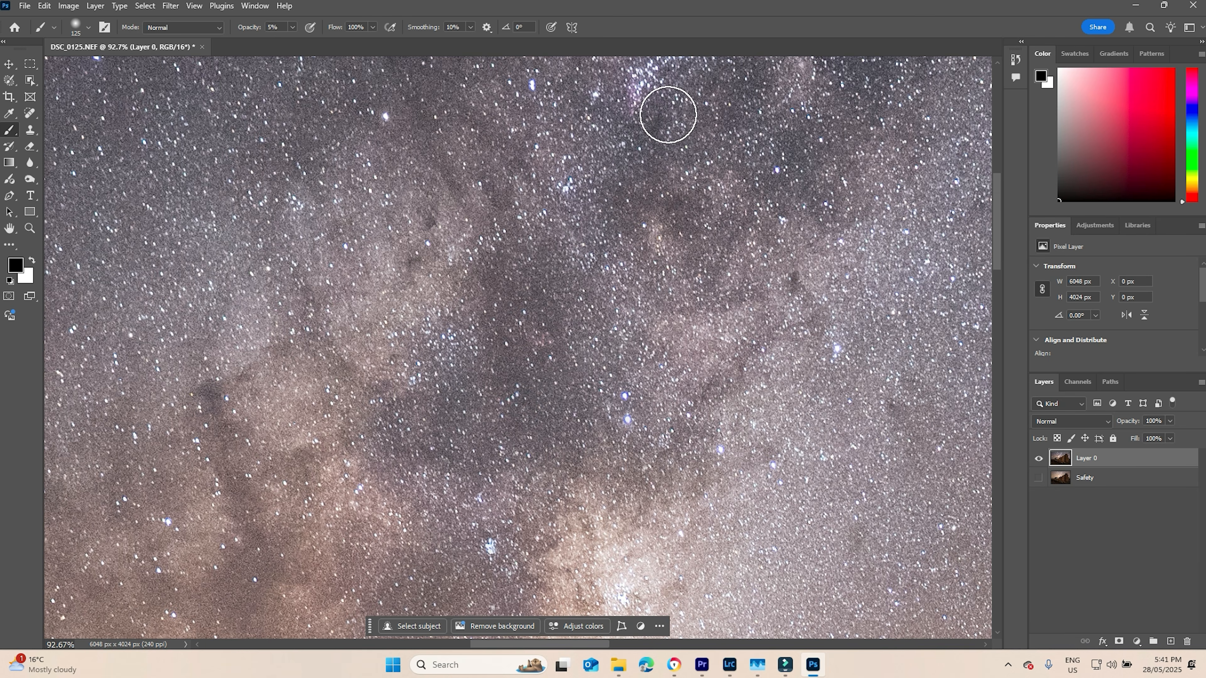
{"action": "scroll", "coordinate": [543, 212], "scroll_direction": "up", "scroll_amount": 3}
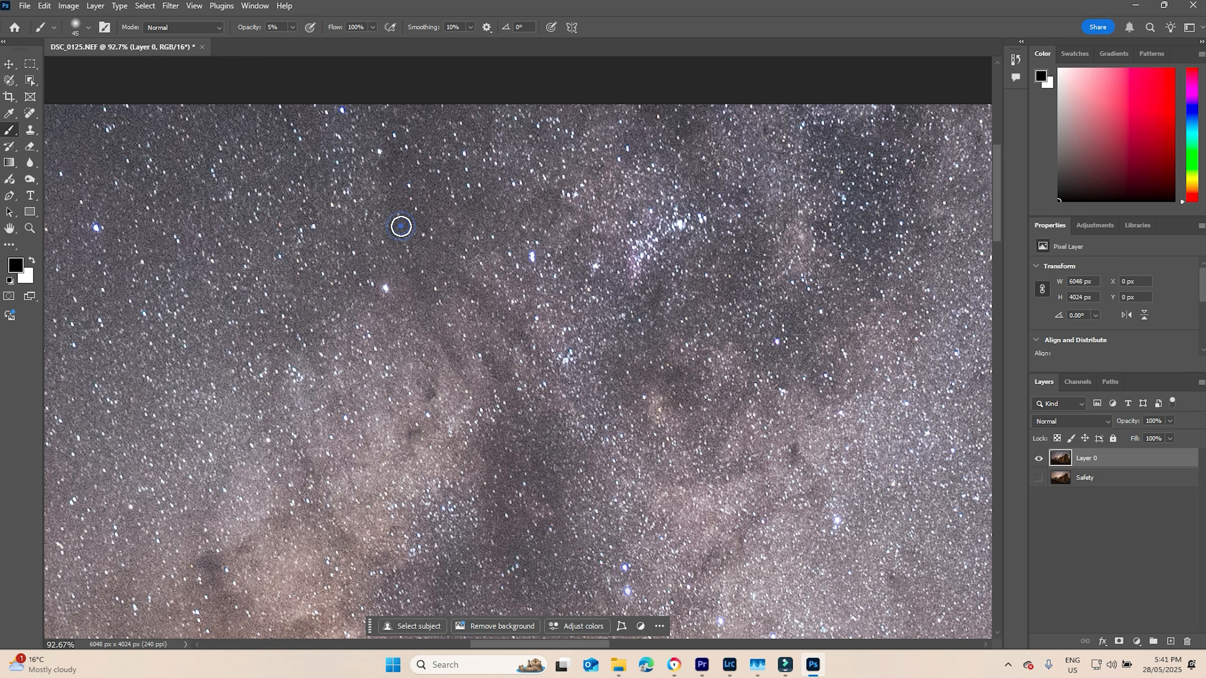
{"action": "scroll", "coordinate": [612, 414], "scroll_direction": "up", "scroll_amount": 1}
{"action": "scroll", "coordinate": [612, 414], "scroll_direction": "up", "scroll_amount": 1}
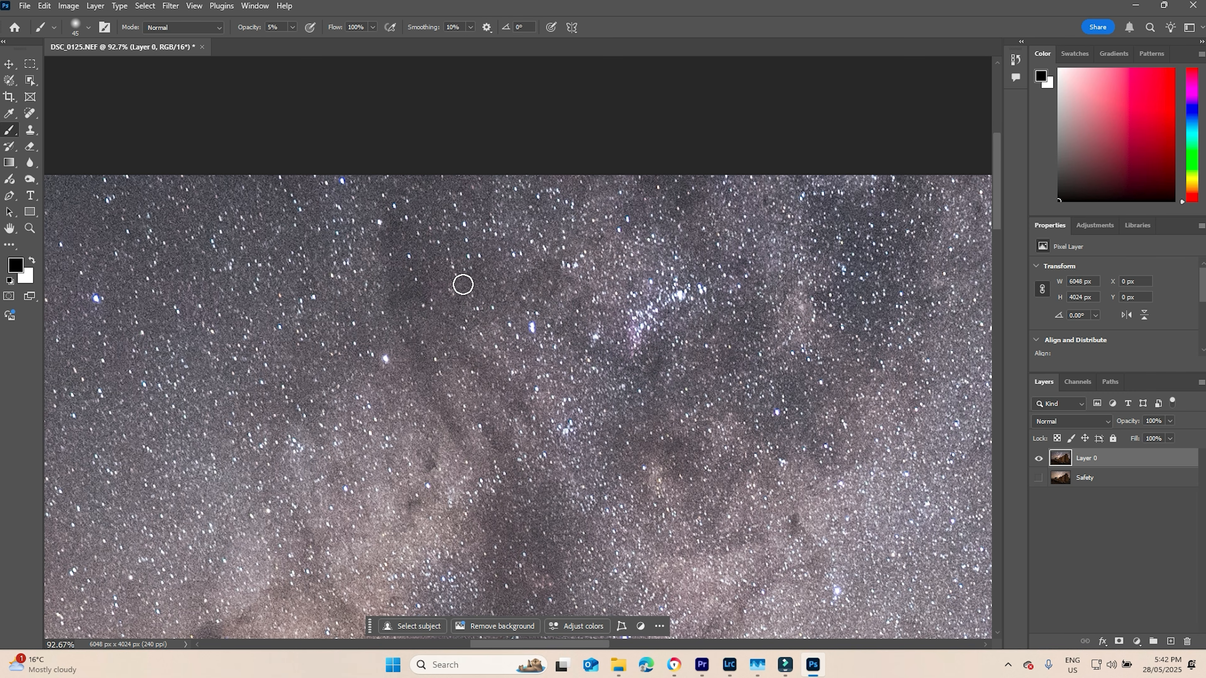
{"action": "scroll", "coordinate": [617, 437], "scroll_direction": "up", "scroll_amount": 2}
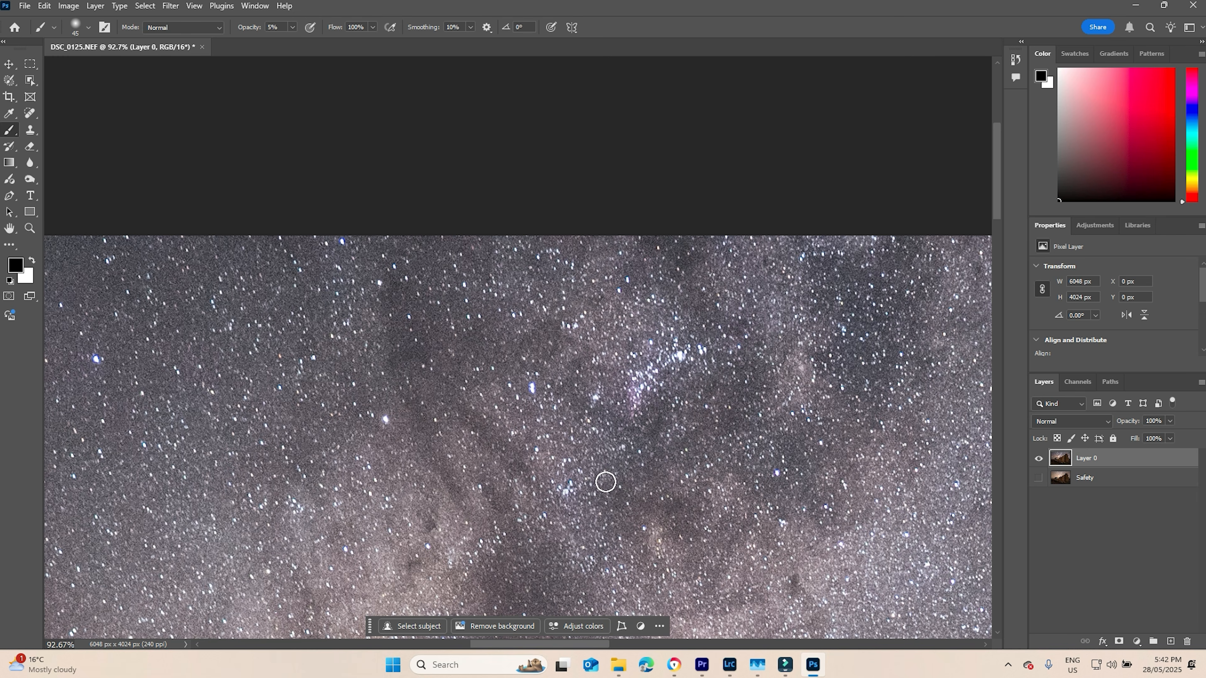
{"action": "scroll", "coordinate": [815, 459], "scroll_direction": "up", "scroll_amount": 1}
{"action": "scroll", "coordinate": [815, 460], "scroll_direction": "up", "scroll_amount": 2}
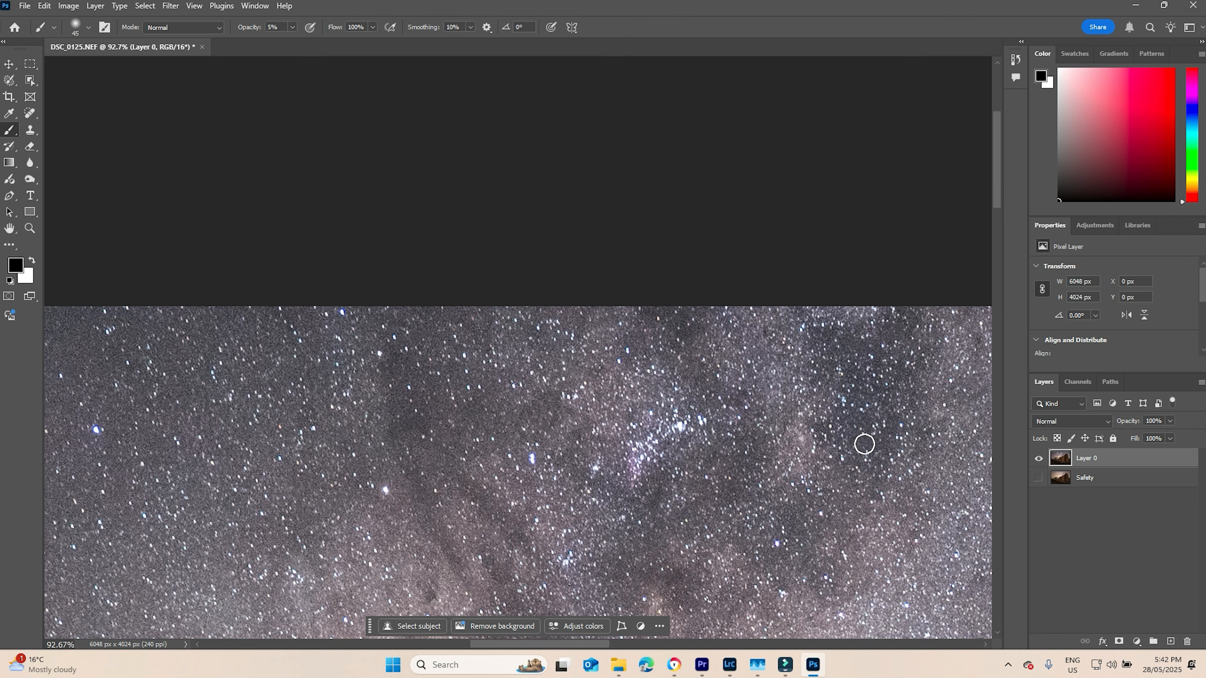
Reduce the brush size and darken the thin dust lane running diagonally down beside the Milky Way's central dark band.
{"action": "scroll", "coordinate": [703, 472], "scroll_direction": "down", "scroll_amount": 13}
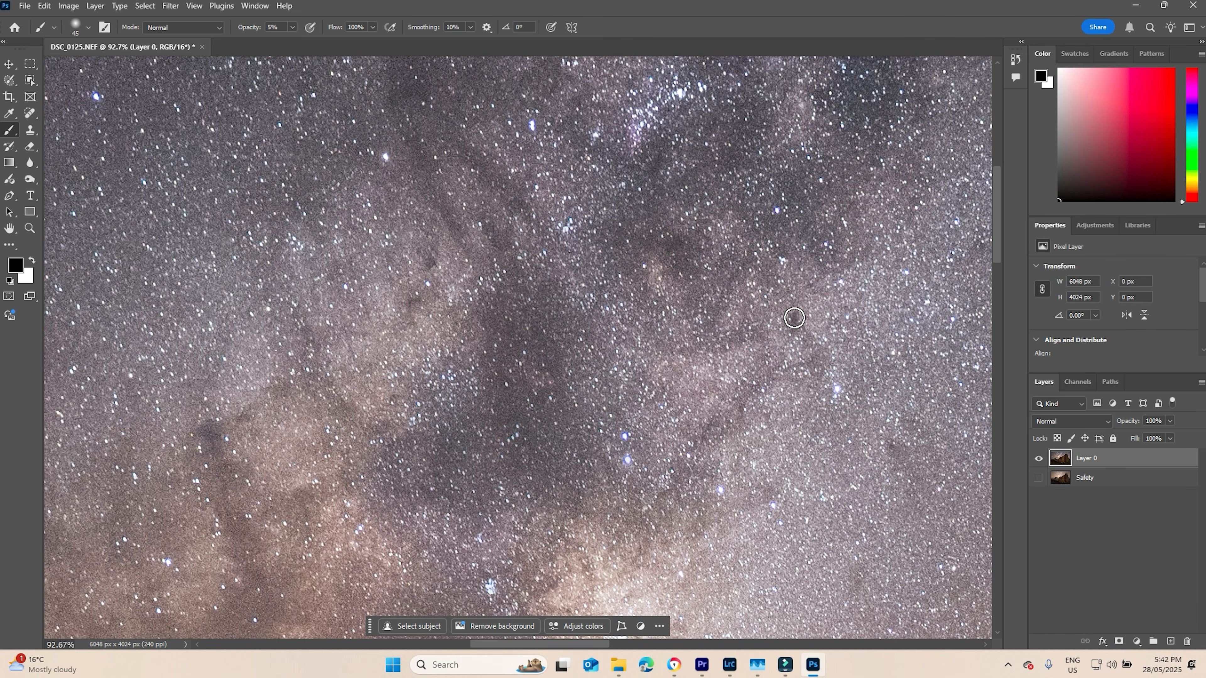
{"action": "key", "text": "bracketleft"}
{"action": "key", "text": "bracketleft"}
{"action": "key", "text": "bracketleft"}
{"action": "key", "text": "bracketleft"}
{"action": "mouse_move", "coordinate": [794, 314]}
{"action": "left_mouse_down"}
{"action": "mouse_move", "coordinate": [816, 360]}
{"action": "mouse_move", "coordinate": [779, 363]}
{"action": "mouse_move", "coordinate": [713, 426]}
{"action": "left_mouse_up"}
{"action": "scroll", "coordinate": [659, 415], "scroll_direction": "down", "scroll_amount": 5}
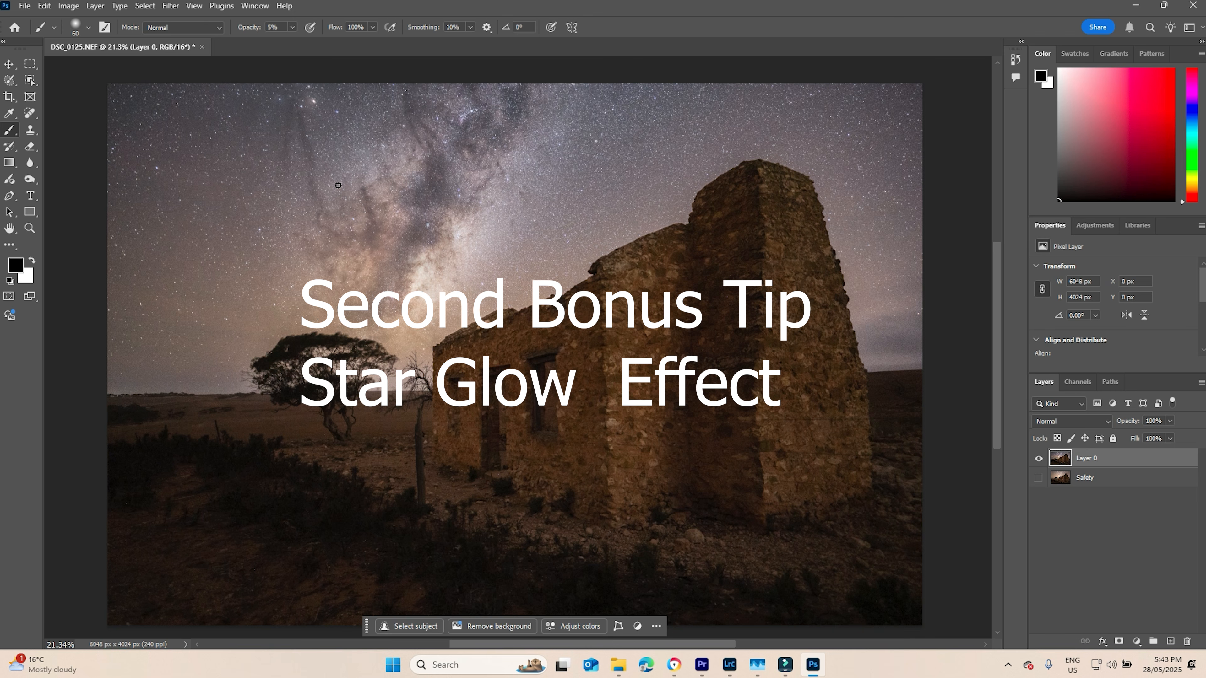
Sample the colour beside the bright warm star near the sky's upper edge and choose a much lighter pinkish tint of it.
{"action": "scroll", "coordinate": [355, 239], "scroll_direction": "up", "scroll_amount": 2}
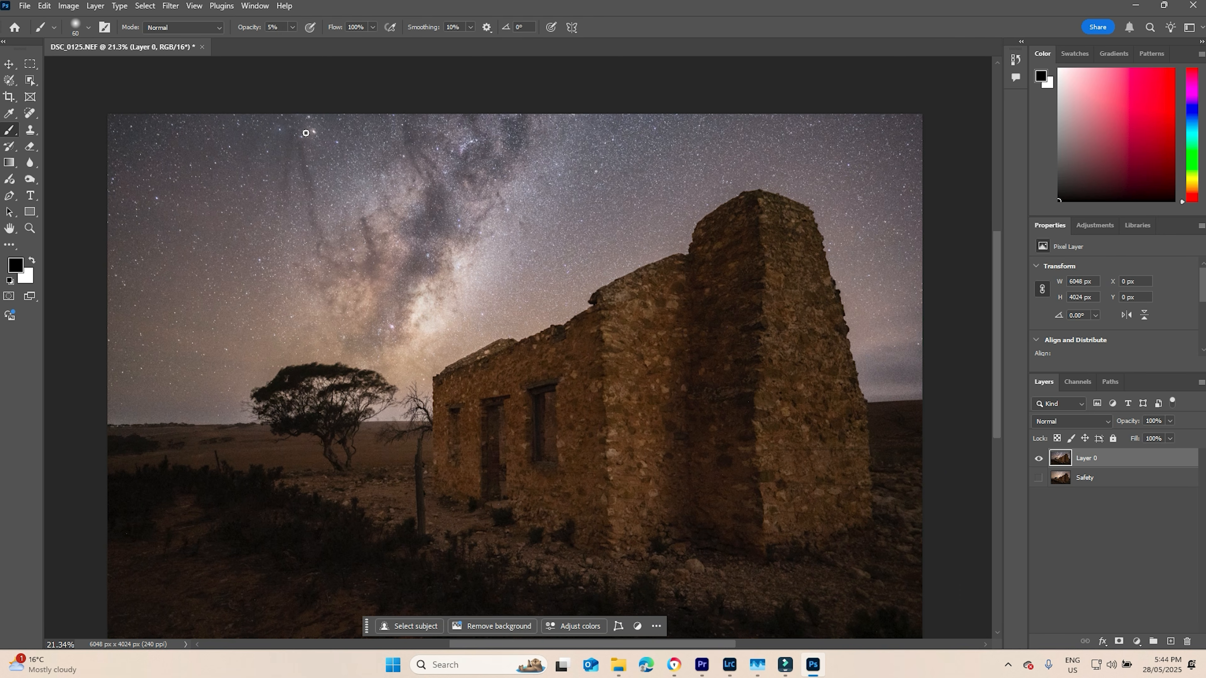
{"action": "scroll", "coordinate": [305, 133], "scroll_direction": "up", "scroll_amount": 6}
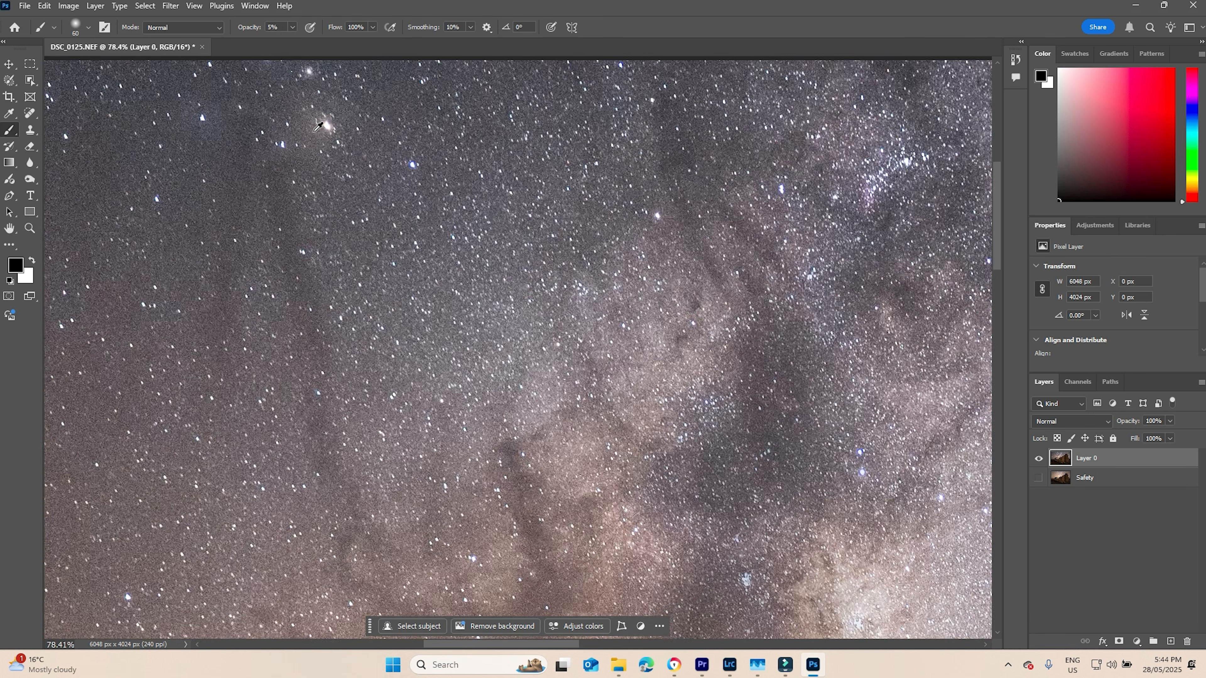
{"action": "scroll", "coordinate": [318, 126], "scroll_direction": "up", "scroll_amount": 2}
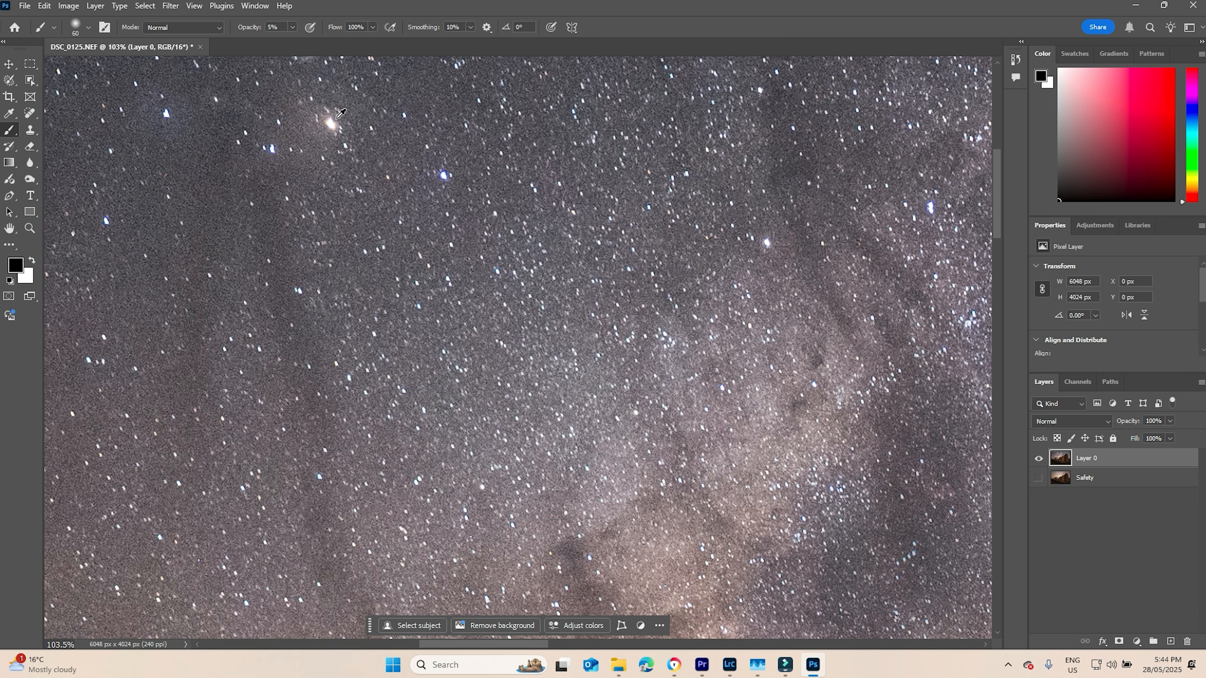
{"action": "left_click", "coordinate": [338, 116], "text": "alt"}
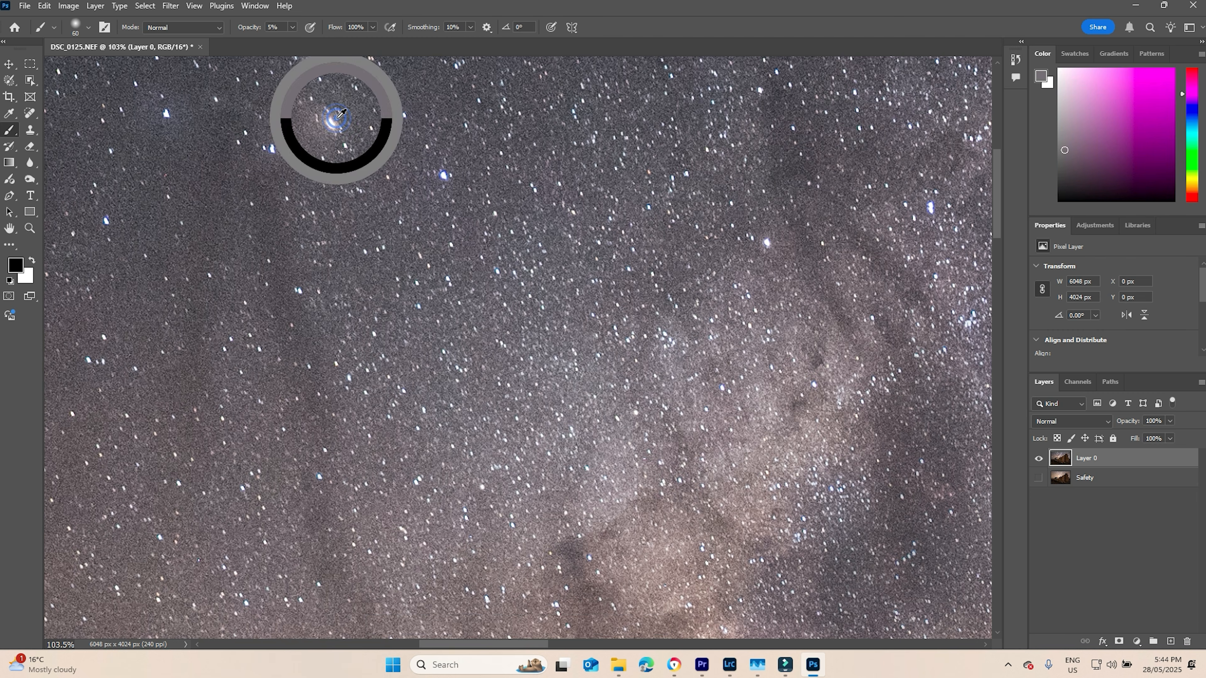
{"action": "scroll", "coordinate": [737, 120], "scroll_direction": "down", "scroll_amount": 1}
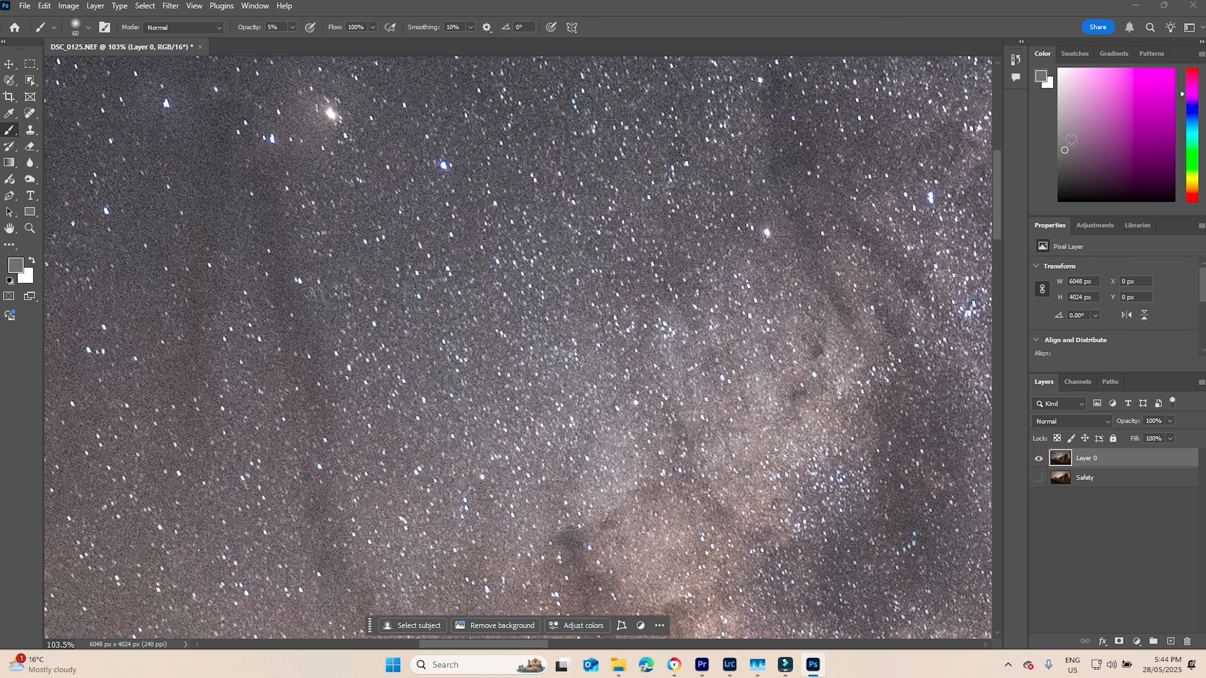
{"action": "left_click", "coordinate": [1064, 150]}
{"action": "left_click", "coordinate": [1065, 71]}
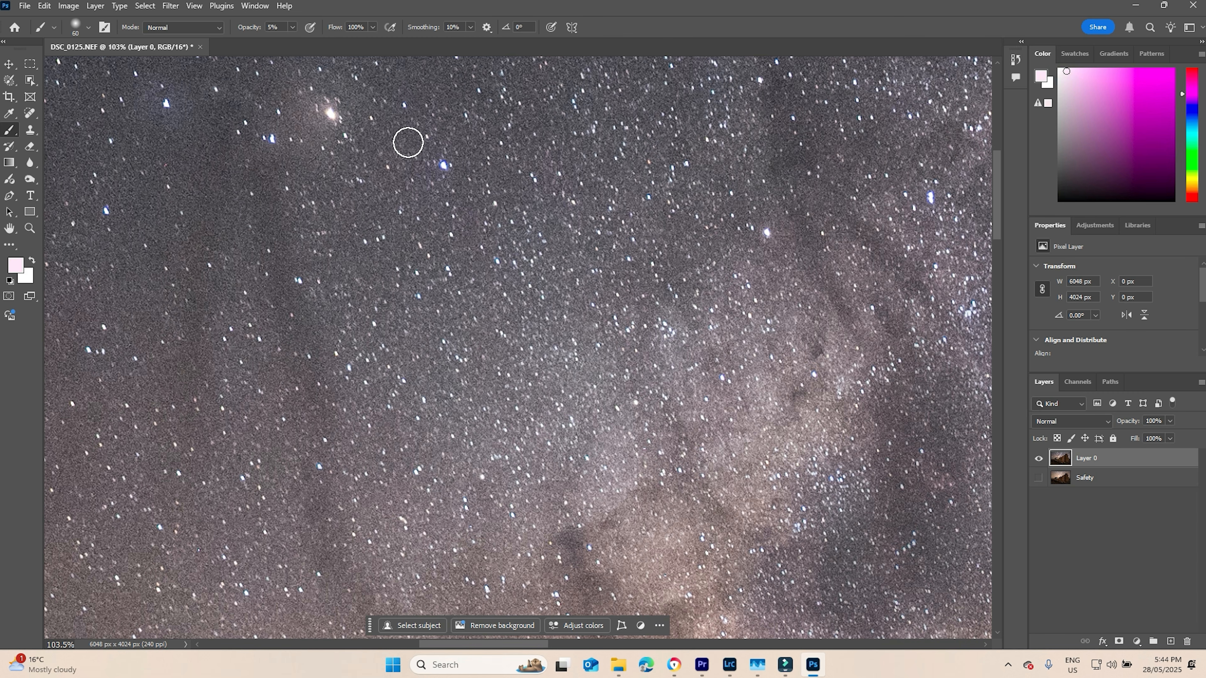
Enlarge the brush to 125 px and paint a soft pale-pink glow over the bright warm star.
{"action": "key", "text": "bracketright"}
{"action": "key", "text": "bracketright"}
{"action": "key", "text": "bracketright"}
{"action": "key", "text": "bracketright"}
{"action": "key", "text": "bracketright"}
{"action": "left_click", "coordinate": [330, 116]}
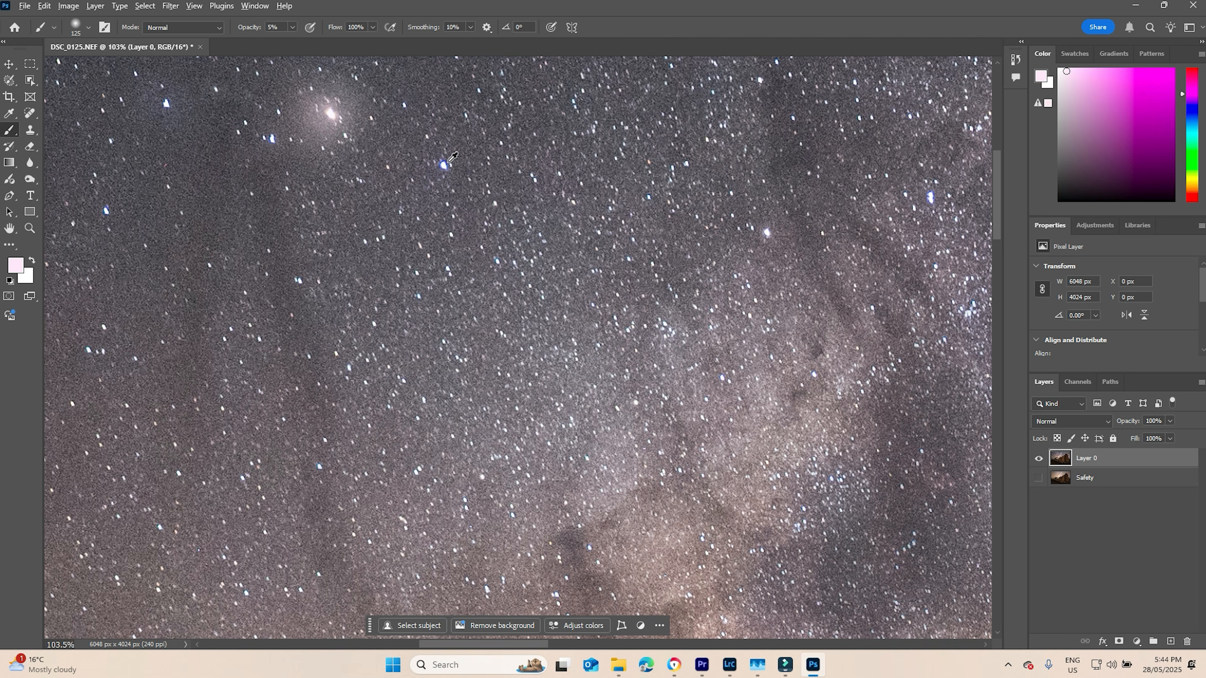
Sample the blue star to the right of the glowing warm star, lighten the colour to pale lavender, and paint its glow.
{"action": "left_click", "coordinate": [449, 162], "text": "alt"}
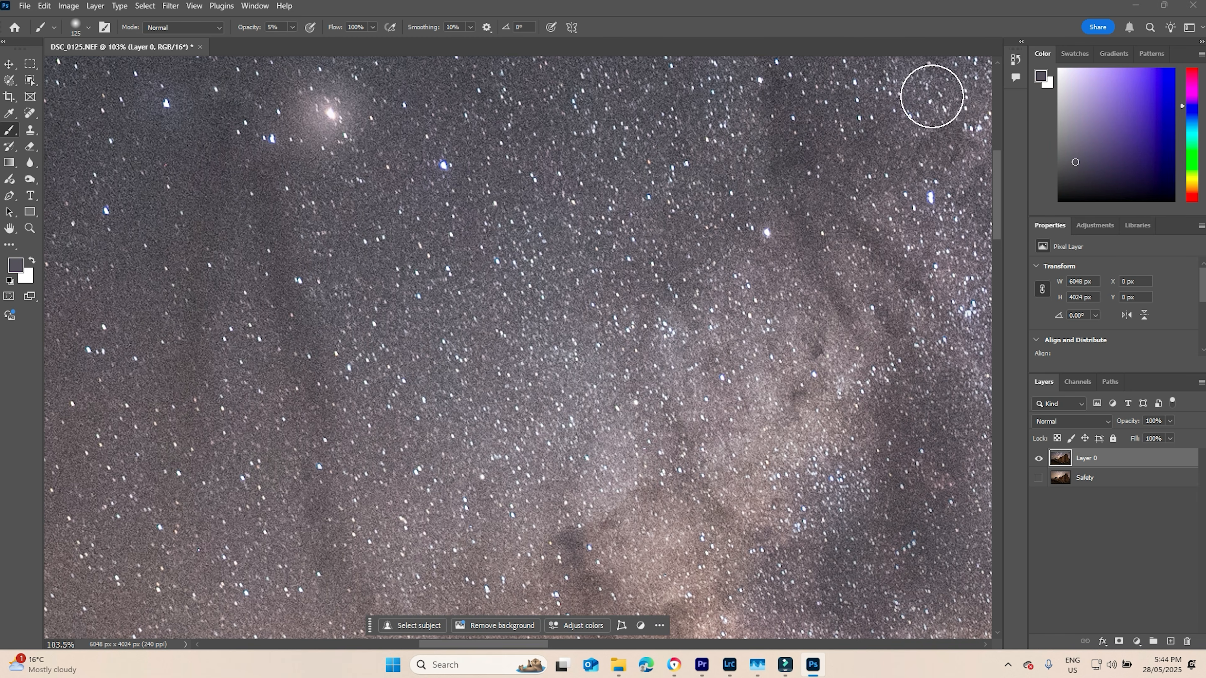
{"action": "left_click", "coordinate": [1075, 70]}
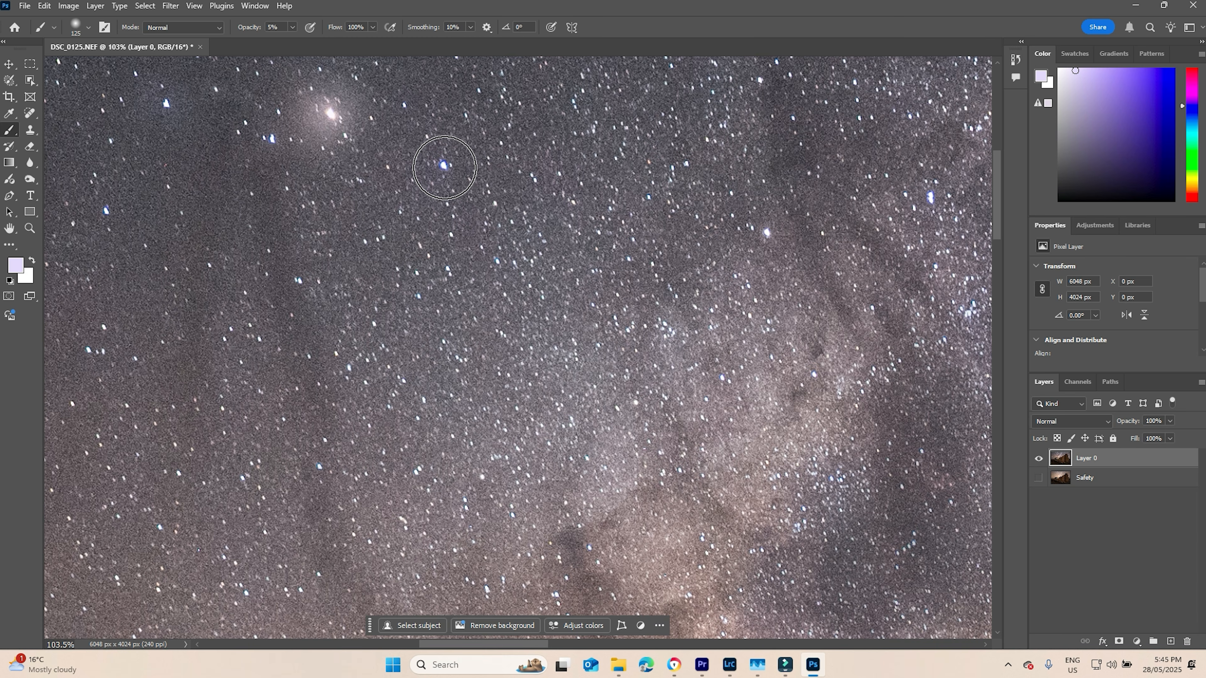
{"action": "left_click", "coordinate": [445, 167]}
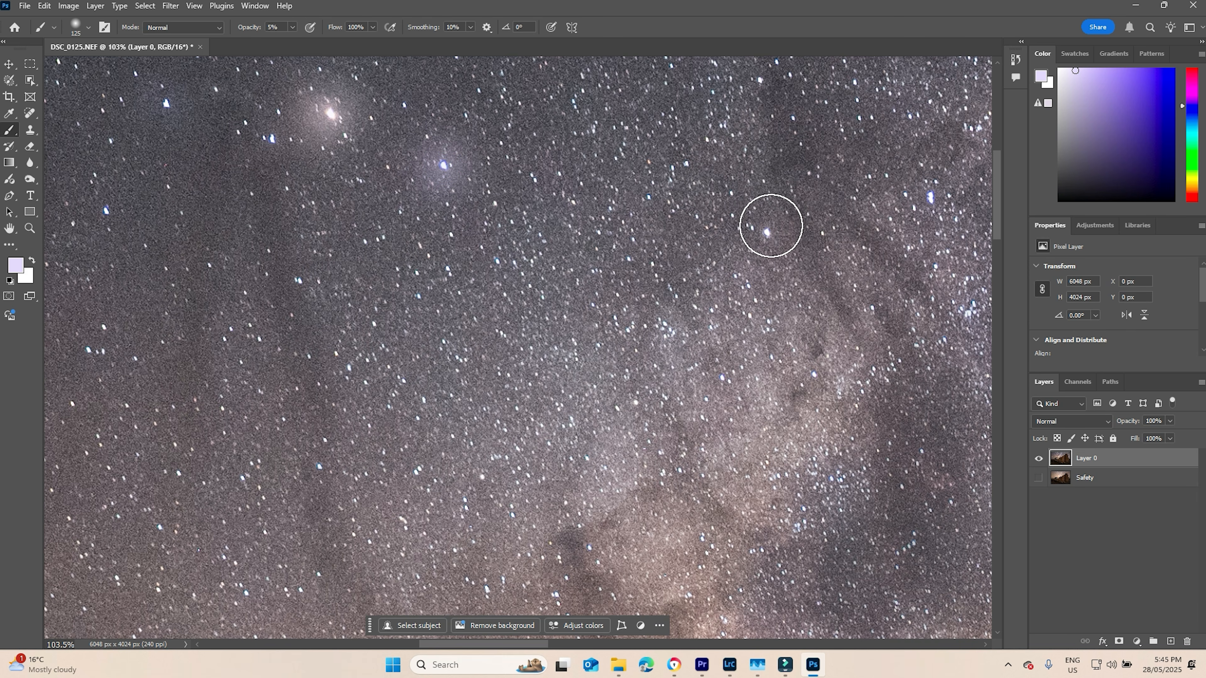
Sample the star just above the warm glowing star, lighten the colour to near-white blue, and paint a glow over it.
{"action": "left_click_drag", "start_coordinate": [526, 644], "coordinate": [482, 642]}
{"action": "scroll", "coordinate": [486, 318], "scroll_direction": "up", "scroll_amount": 3}
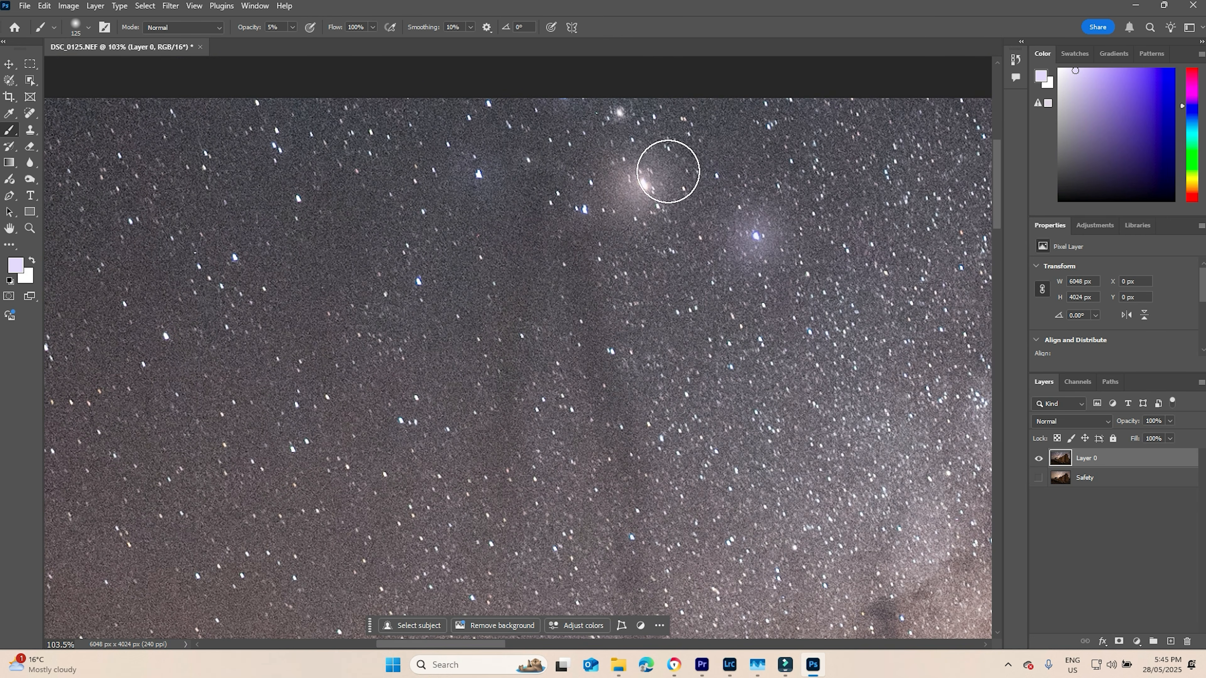
{"action": "left_click", "coordinate": [627, 110], "text": "alt"}
{"action": "left_click", "coordinate": [1068, 70]}
{"action": "left_click", "coordinate": [616, 115]}
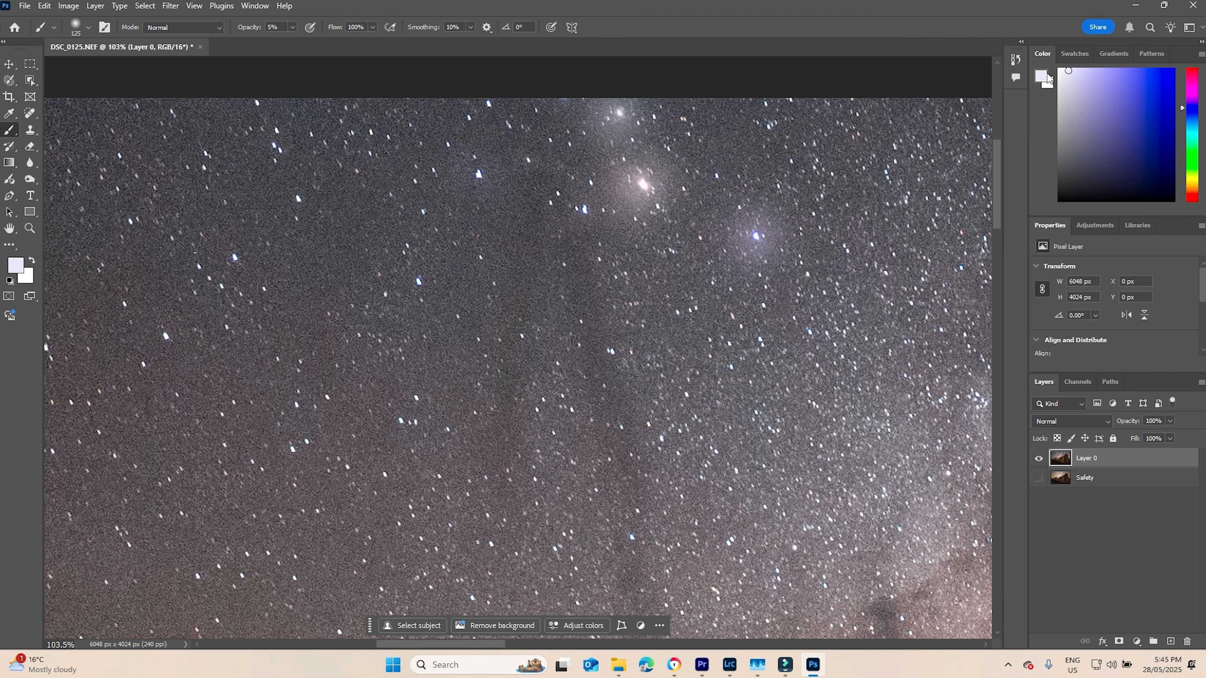
Sample the blue star left of the warm one, lighten the colour to pale lavender, and paint glows on it and the next star leftward.
{"action": "left_click", "coordinate": [591, 207], "text": "alt"}
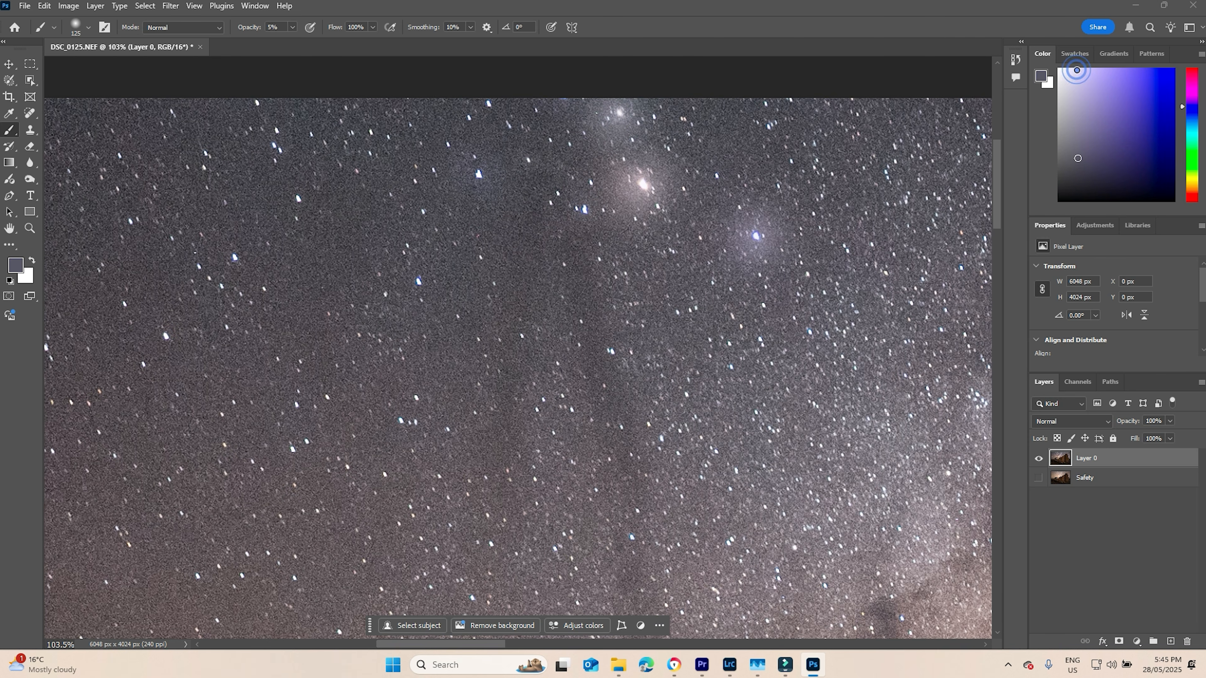
{"action": "left_click", "coordinate": [1076, 70]}
{"action": "left_click", "coordinate": [582, 212]}
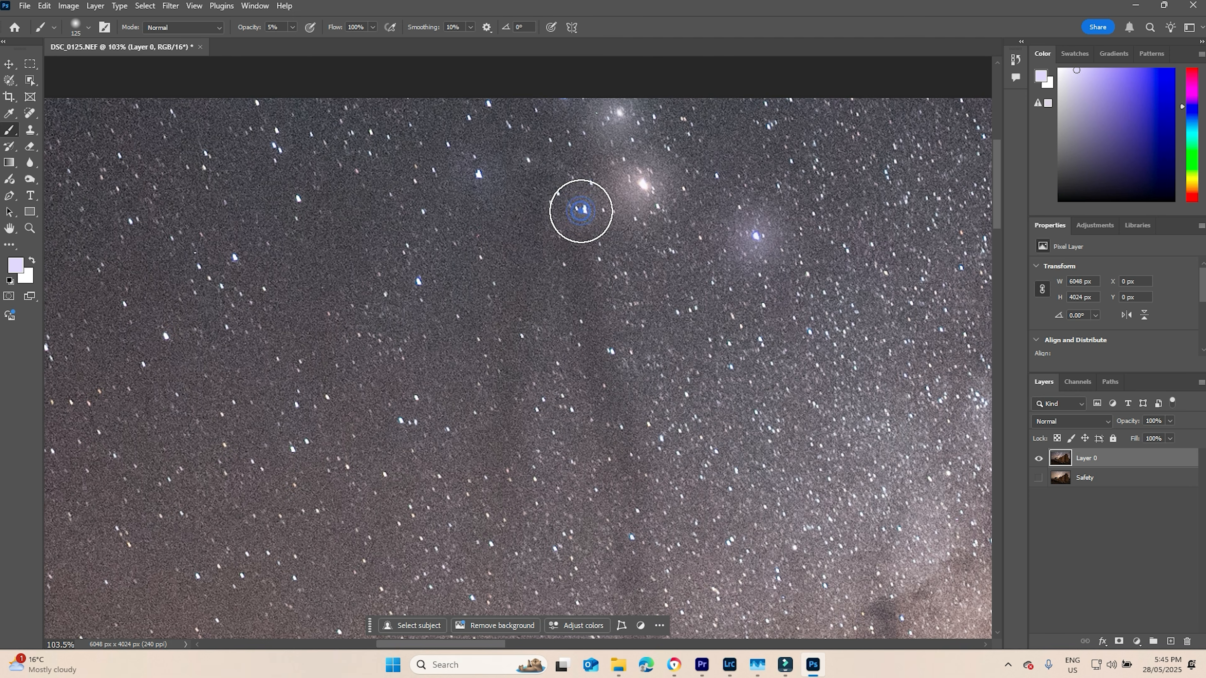
{"action": "left_click", "coordinate": [478, 177]}
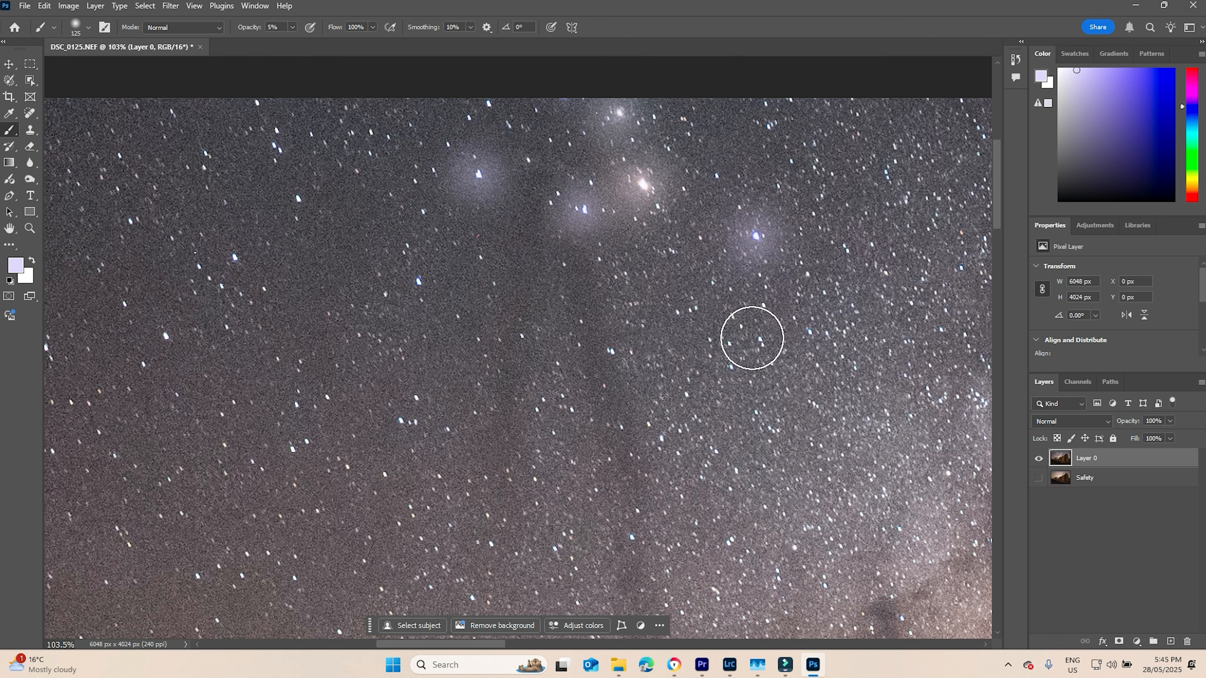
Build up a pale-lavender glow over the isolated blue star near the sky's left edge with three brush dabs.
{"action": "scroll", "coordinate": [660, 262], "scroll_direction": "down", "scroll_amount": 5}
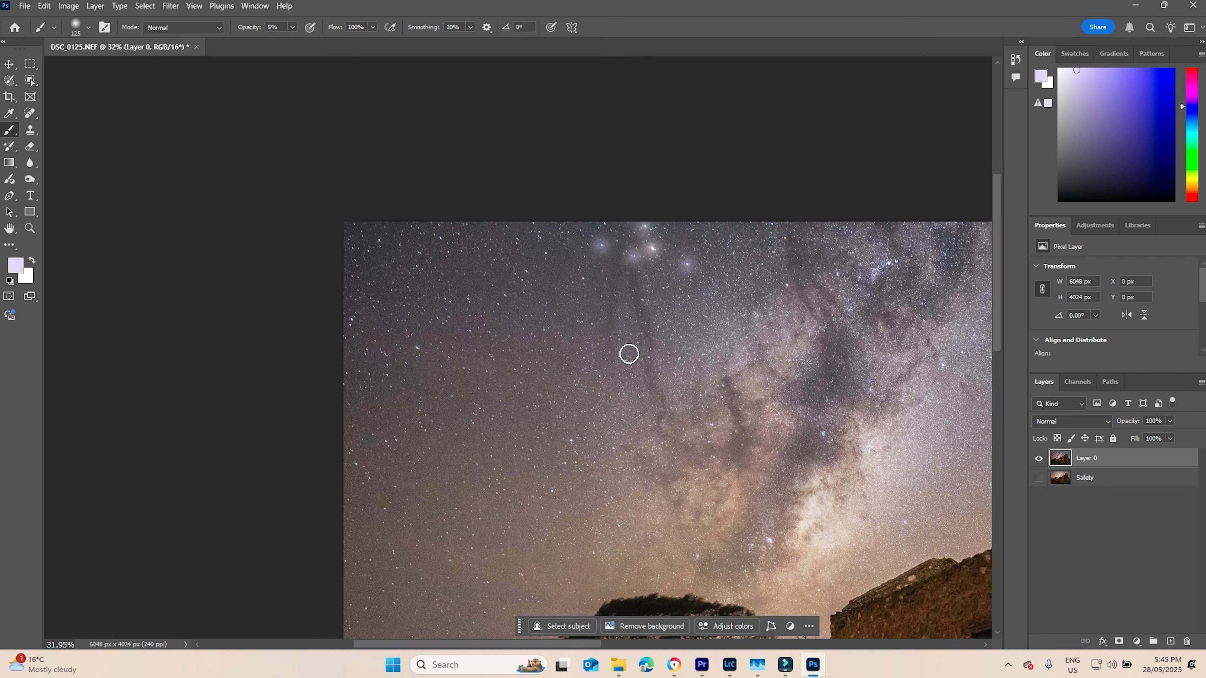
{"action": "scroll", "coordinate": [422, 362], "scroll_direction": "up", "scroll_amount": 4}
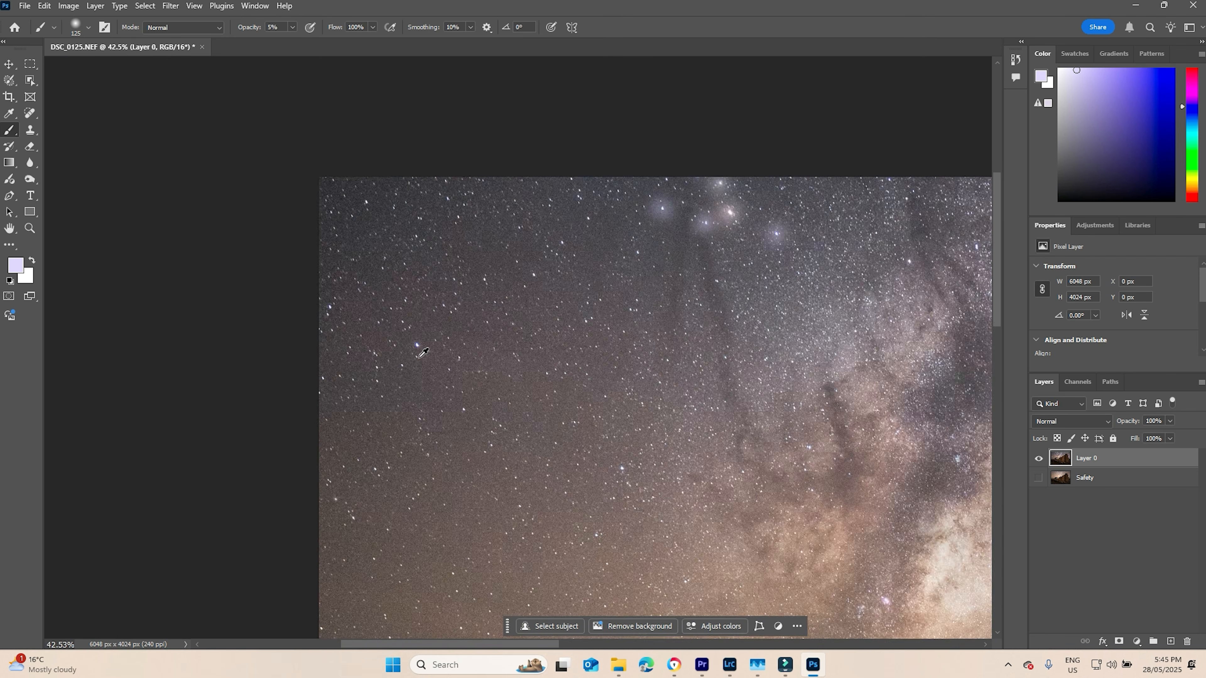
{"action": "left_click", "coordinate": [413, 335]}
{"action": "left_click", "coordinate": [413, 334]}
{"action": "left_click", "coordinate": [413, 335]}
Sample the pink nebula beside the bright Milky Way core, make the colour a more saturated pink, and dab a glow over it.
{"action": "scroll", "coordinate": [691, 318], "scroll_direction": "down", "scroll_amount": 5}
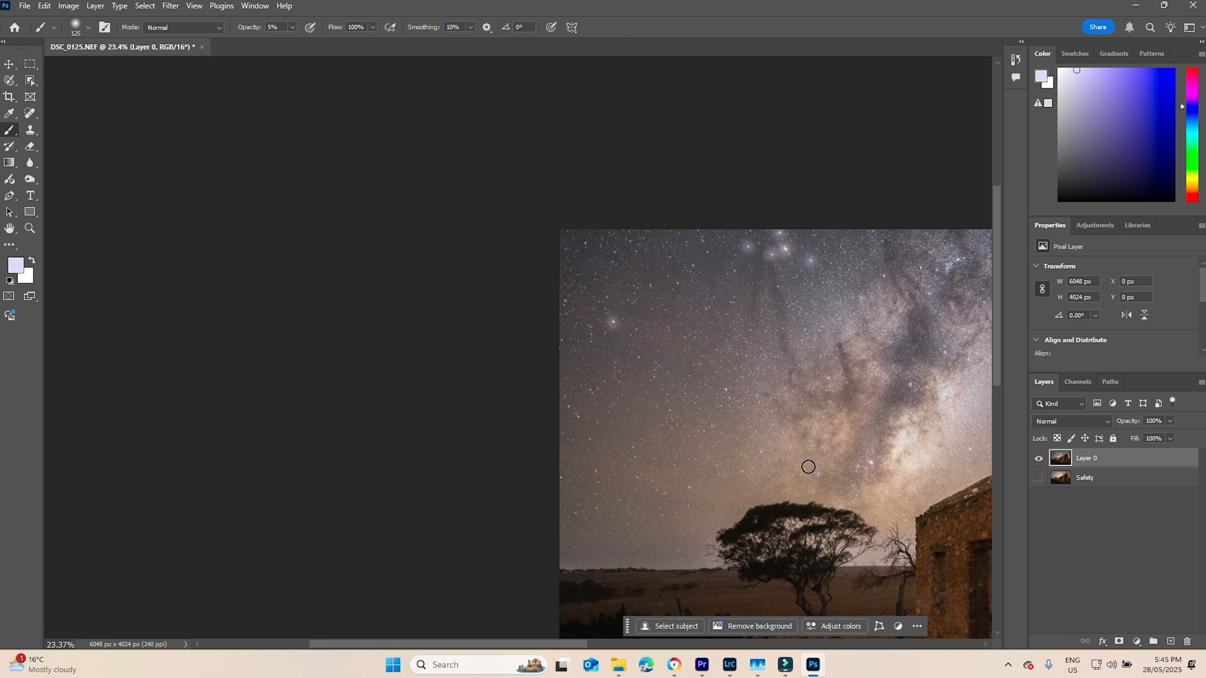
{"action": "scroll", "coordinate": [573, 645], "scroll_direction": "right", "scroll_amount": 5}
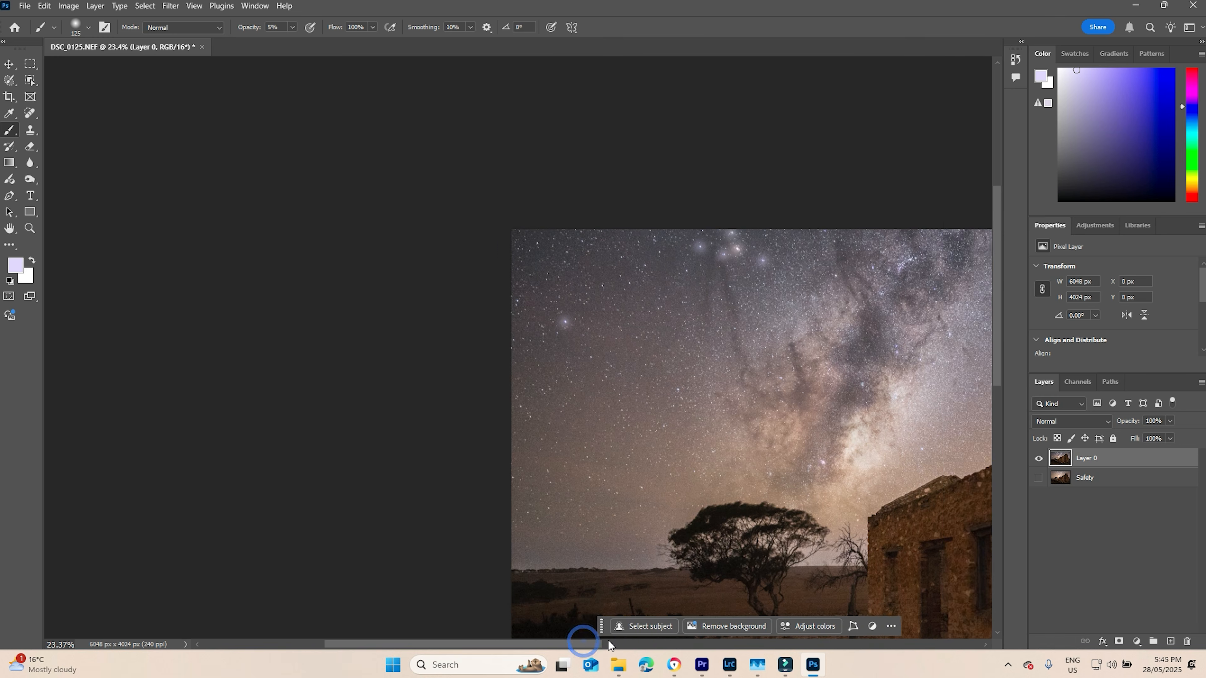
{"action": "scroll", "coordinate": [648, 602], "scroll_direction": "down", "scroll_amount": 1}
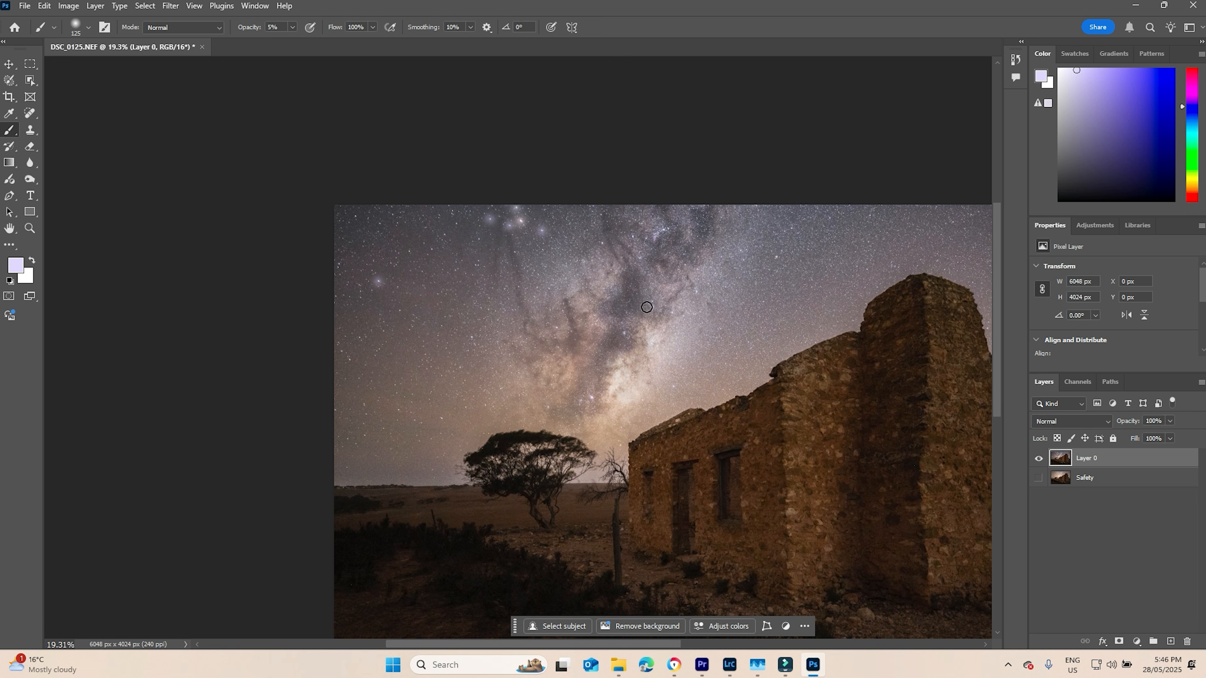
{"action": "scroll", "coordinate": [589, 393], "scroll_direction": "up", "scroll_amount": 2}
{"action": "scroll", "coordinate": [589, 393], "scroll_direction": "up", "scroll_amount": 2}
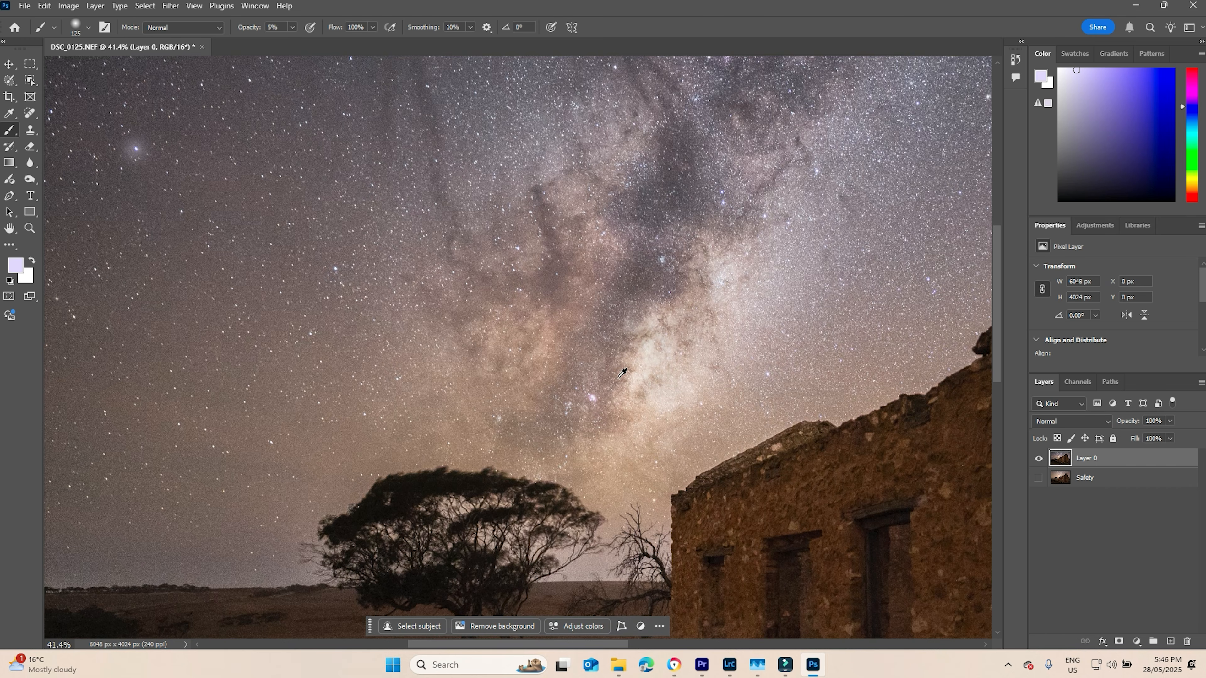
{"action": "scroll", "coordinate": [591, 404], "scroll_direction": "up", "scroll_amount": 1}
{"action": "left_click", "coordinate": [589, 400], "text": "alt"}
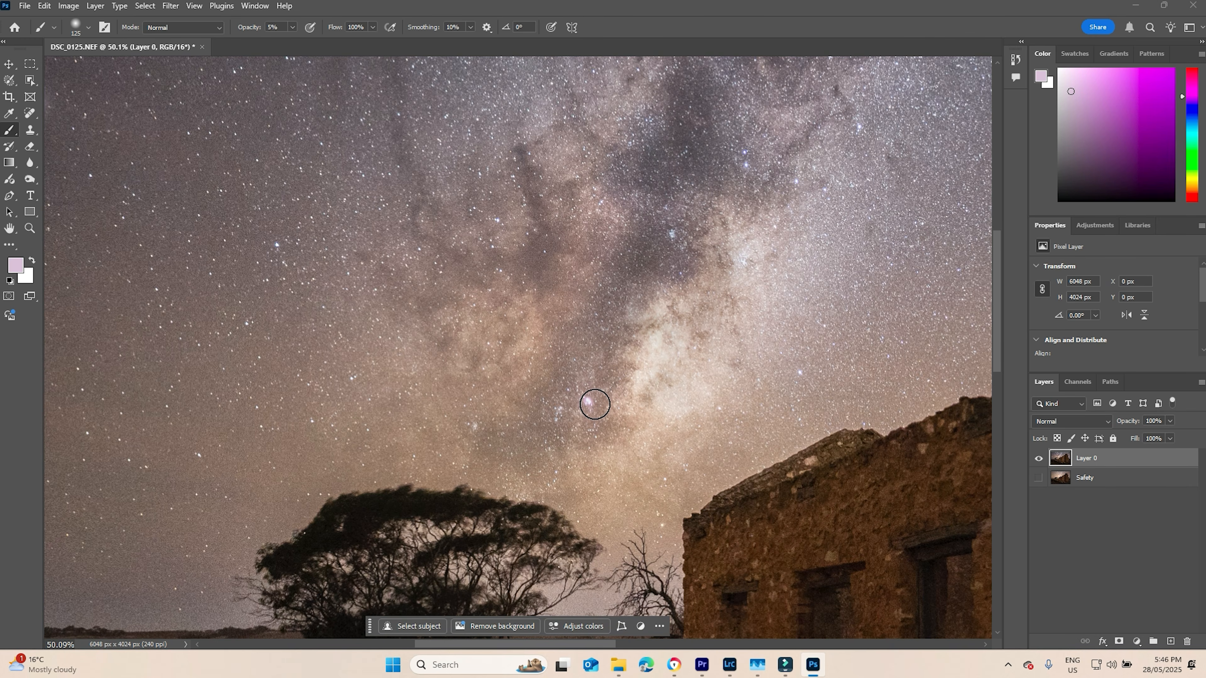
{"action": "left_click", "coordinate": [1096, 91]}
{"action": "left_click", "coordinate": [586, 403]}
{"action": "left_click", "coordinate": [586, 403]}
{"action": "left_click", "coordinate": [586, 403]}
{"action": "left_click", "coordinate": [586, 403]}
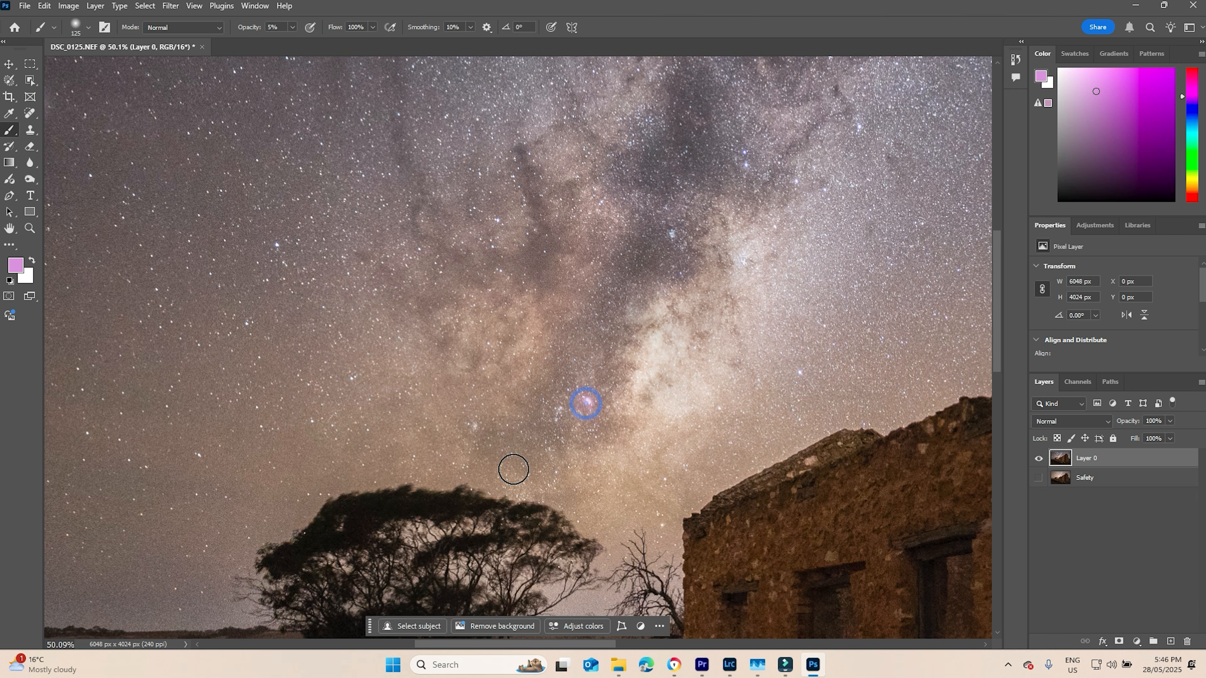
Examine the painted nebula and star glows up close and across the whole photo.
{"action": "scroll", "coordinate": [522, 470], "scroll_direction": "up", "scroll_amount": 6}
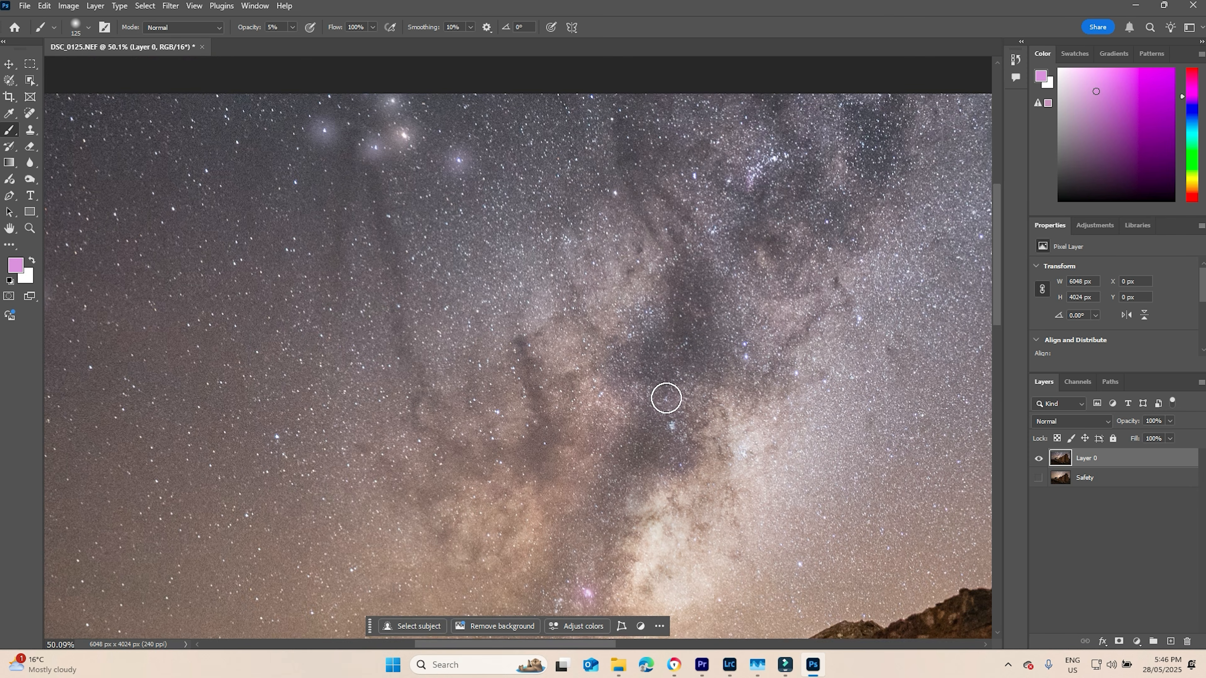
{"action": "scroll", "coordinate": [666, 398], "scroll_direction": "up", "scroll_amount": 3}
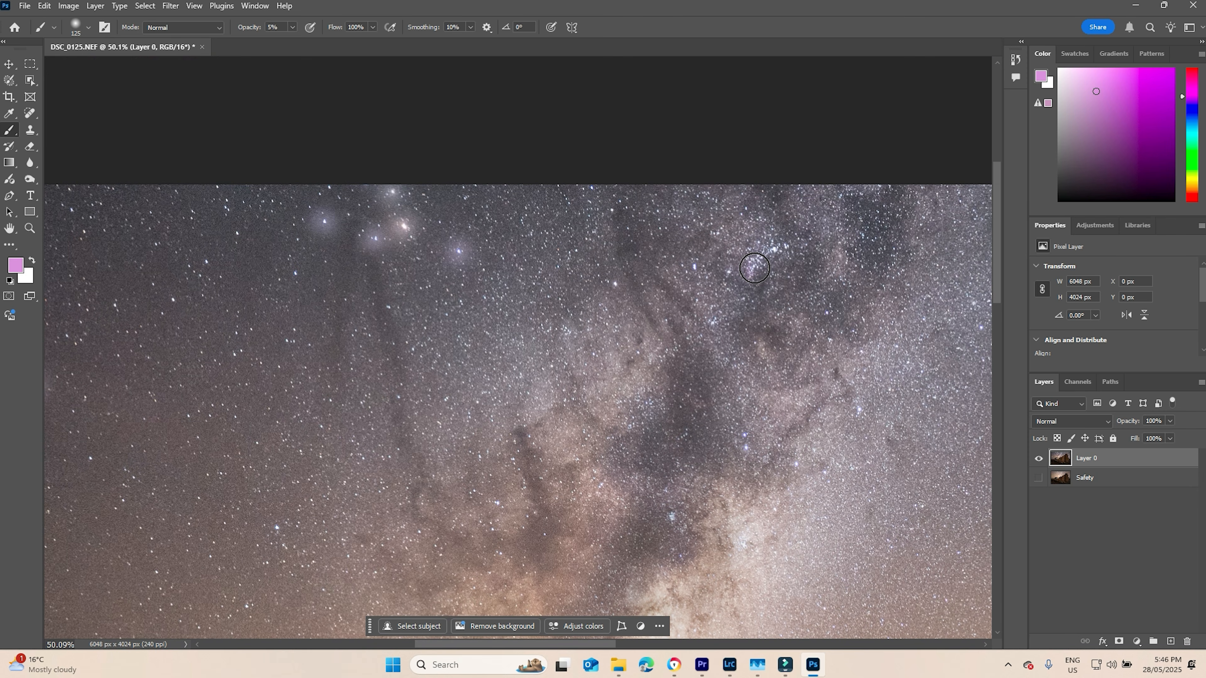
{"action": "scroll", "coordinate": [714, 418], "scroll_direction": "down", "scroll_amount": 5}
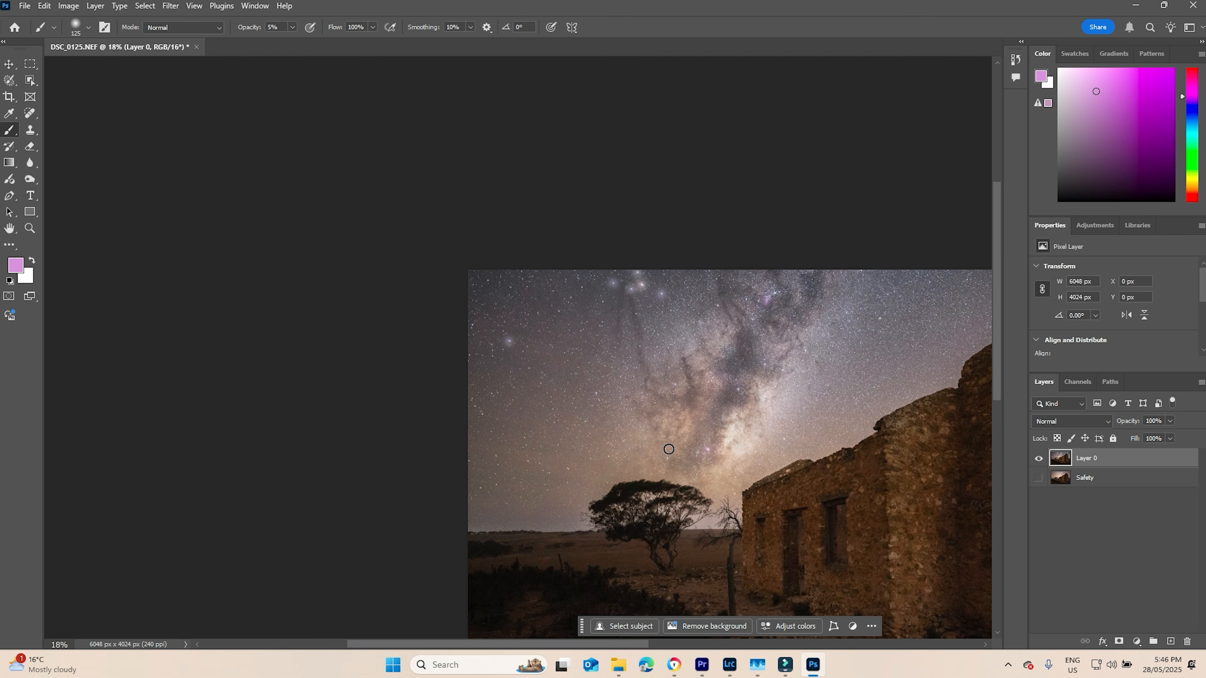
{"action": "scroll", "coordinate": [659, 425], "scroll_direction": "up", "scroll_amount": 2}
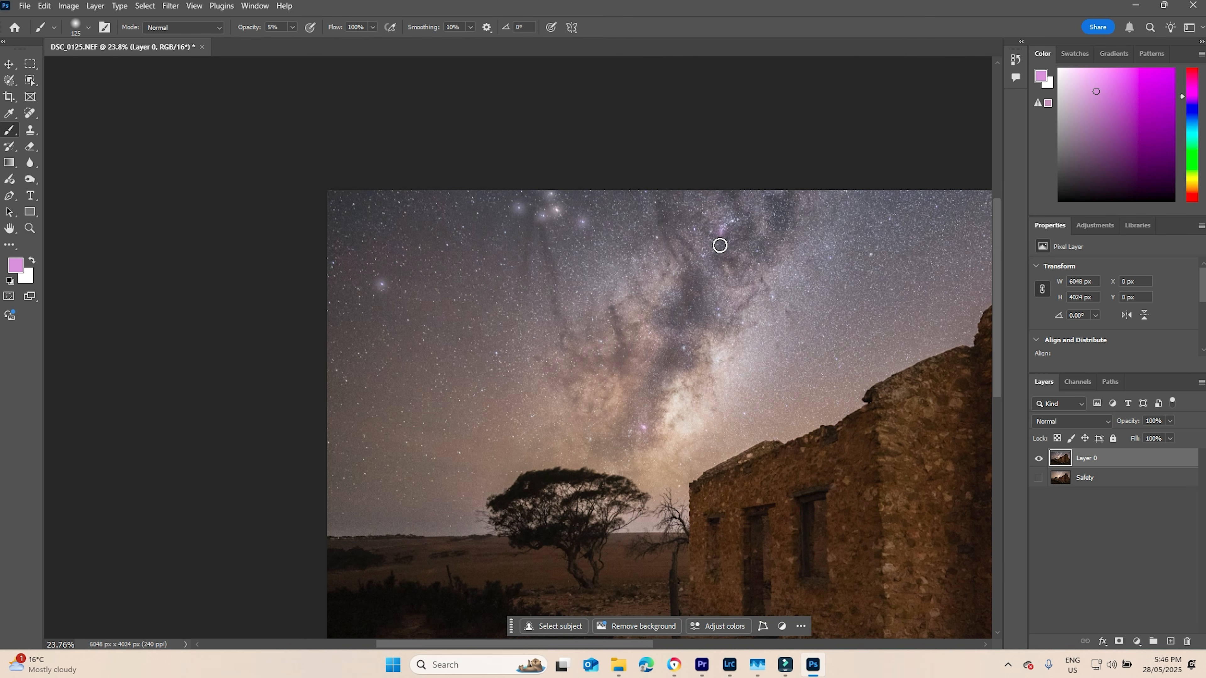
{"action": "scroll", "coordinate": [688, 351], "scroll_direction": "down", "scroll_amount": 2}
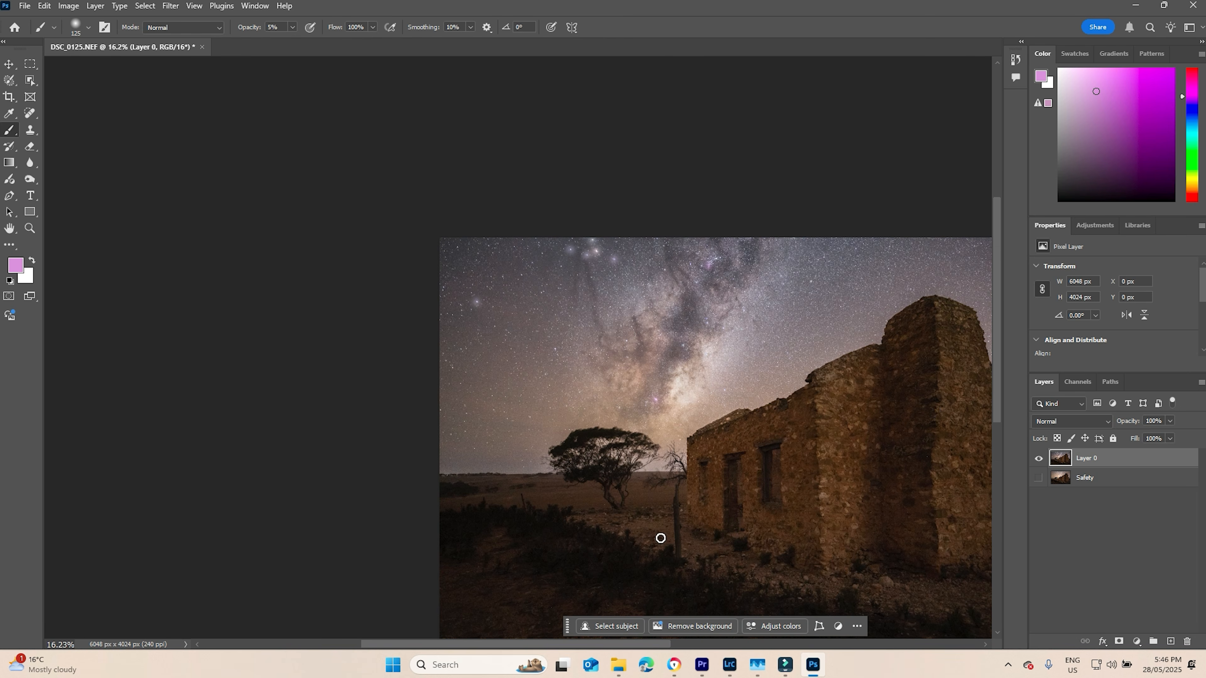
{"action": "left_click_drag", "start_coordinate": [647, 646], "coordinate": [722, 650]}
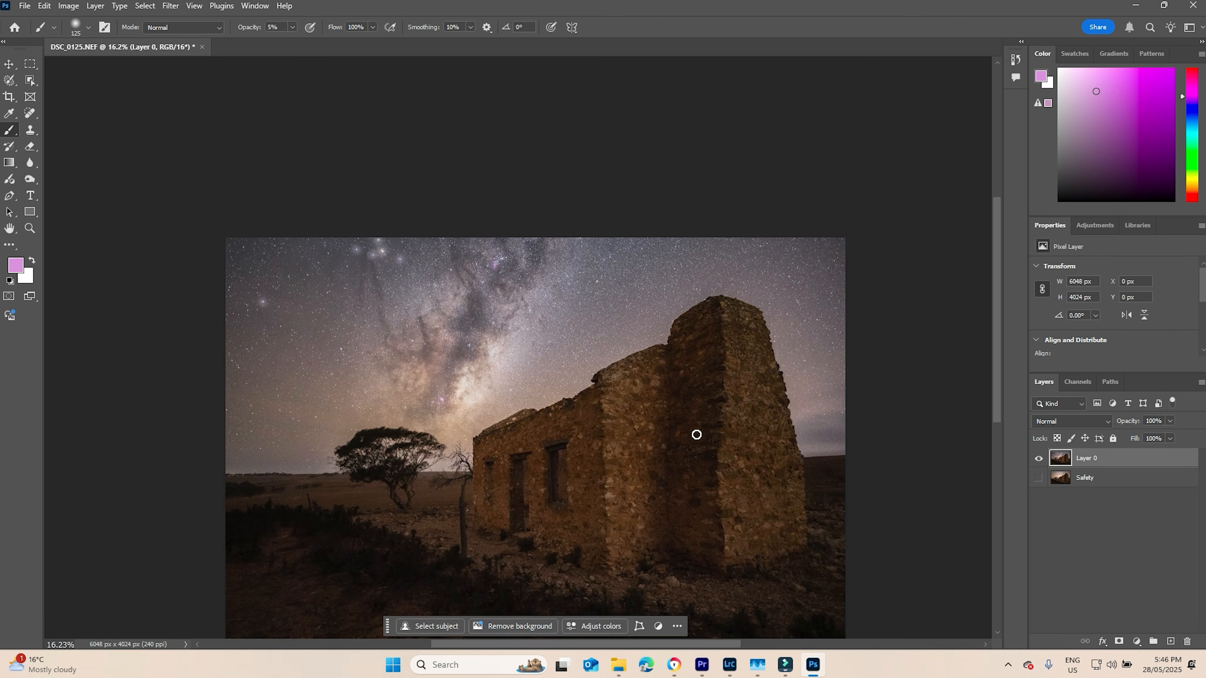
{"action": "scroll", "coordinate": [697, 313], "scroll_direction": "down", "scroll_amount": 3}
{"action": "scroll", "coordinate": [664, 361], "scroll_direction": "up", "scroll_amount": 2}
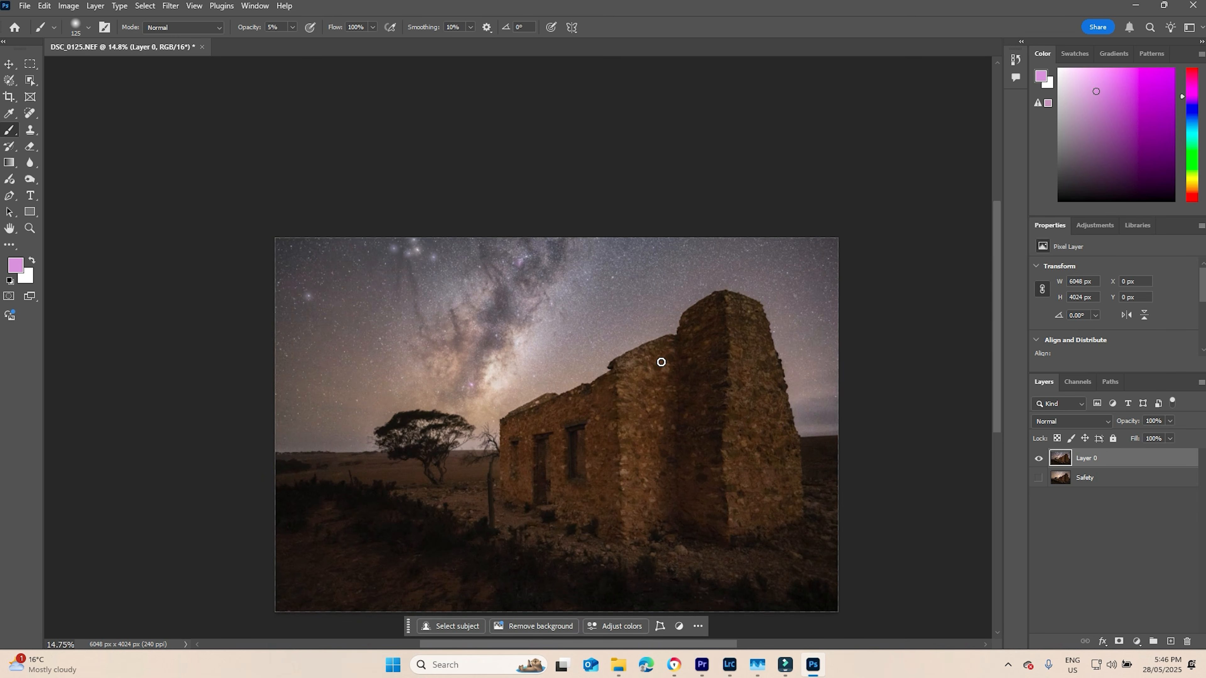
{"action": "scroll", "coordinate": [496, 394], "scroll_direction": "up", "scroll_amount": 2}
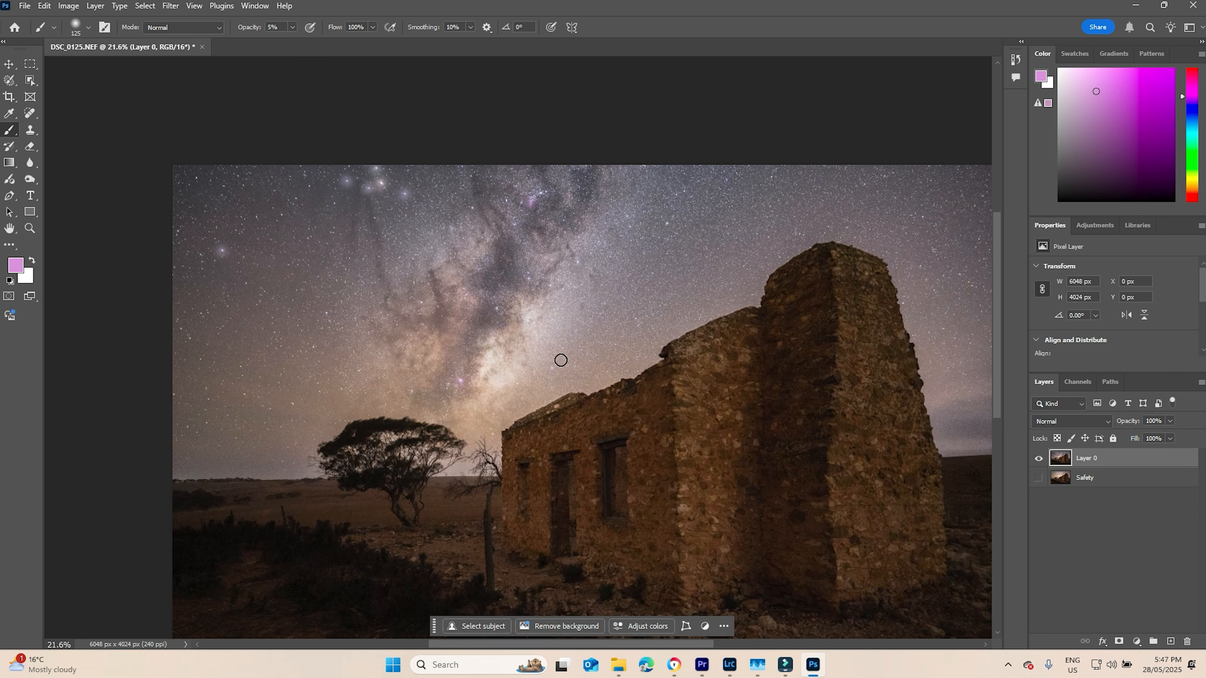
Use the Camera Raw Filter to set colour saturation to Oranges +15, Yellows +21, Purples +5 and Magentas +2.
{"action": "left_click", "coordinate": [141, 6]}
{"action": "mouse_move", "coordinate": [178, 10]}
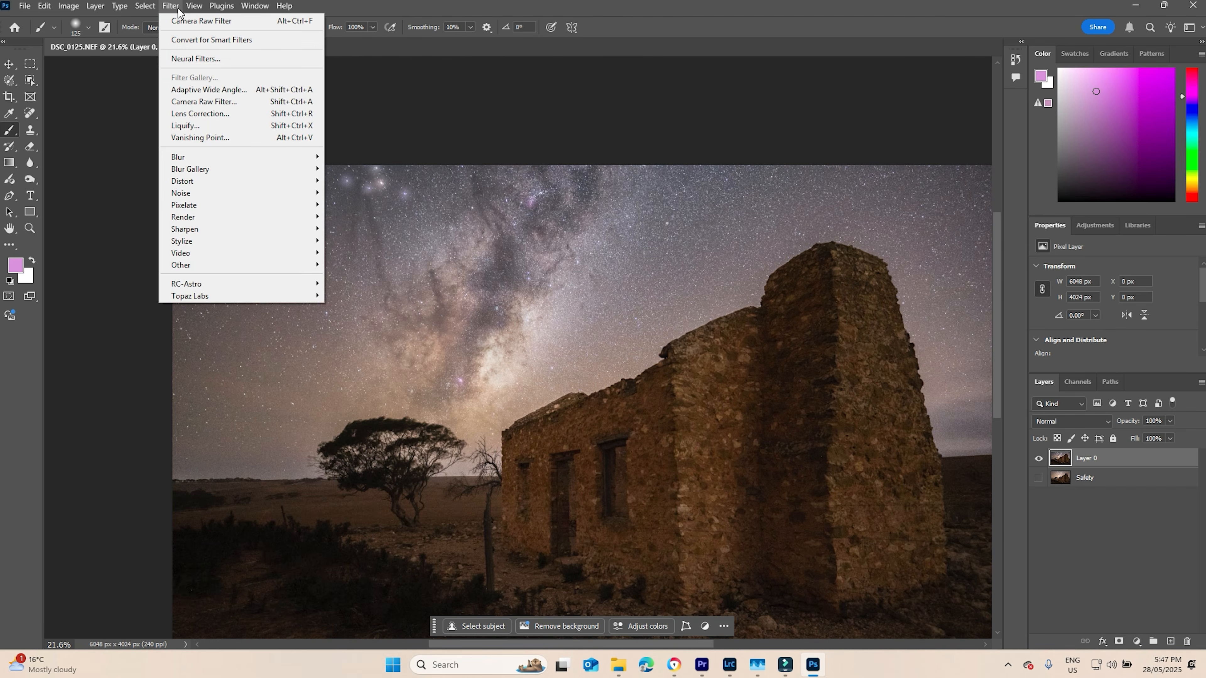
{"action": "left_click", "coordinate": [196, 101]}
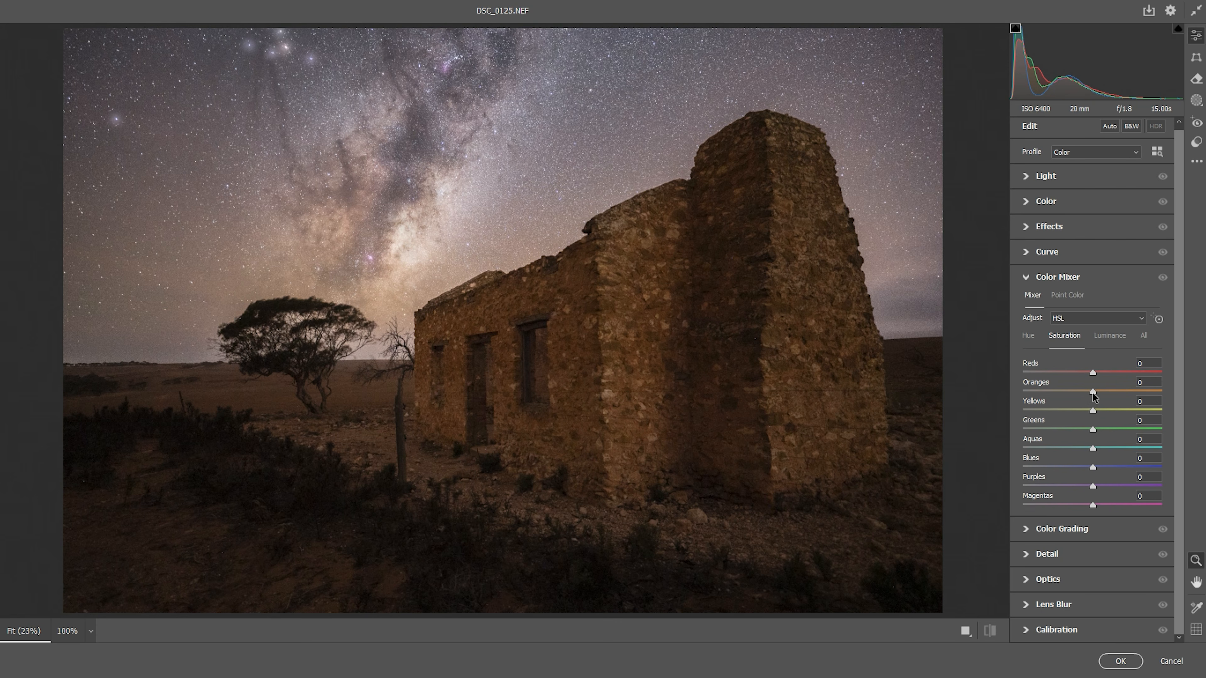
{"action": "mouse_move", "coordinate": [1101, 394]}
{"action": "left_mouse_down"}
{"action": "mouse_move", "coordinate": [1089, 404]}
{"action": "mouse_move", "coordinate": [1087, 389]}
{"action": "mouse_move", "coordinate": [1111, 392]}
{"action": "mouse_move", "coordinate": [1107, 411]}
{"action": "mouse_move", "coordinate": [1134, 409]}
{"action": "mouse_move", "coordinate": [1107, 411]}
{"action": "left_mouse_up"}
{"action": "left_click", "coordinate": [1092, 505]}
{"action": "mouse_move", "coordinate": [1091, 504]}
{"action": "left_mouse_down"}
{"action": "mouse_move", "coordinate": [1142, 505]}
{"action": "mouse_move", "coordinate": [1092, 505]}
{"action": "mouse_move", "coordinate": [1119, 487]}
{"action": "mouse_move", "coordinate": [1095, 488]}
{"action": "left_mouse_up"}
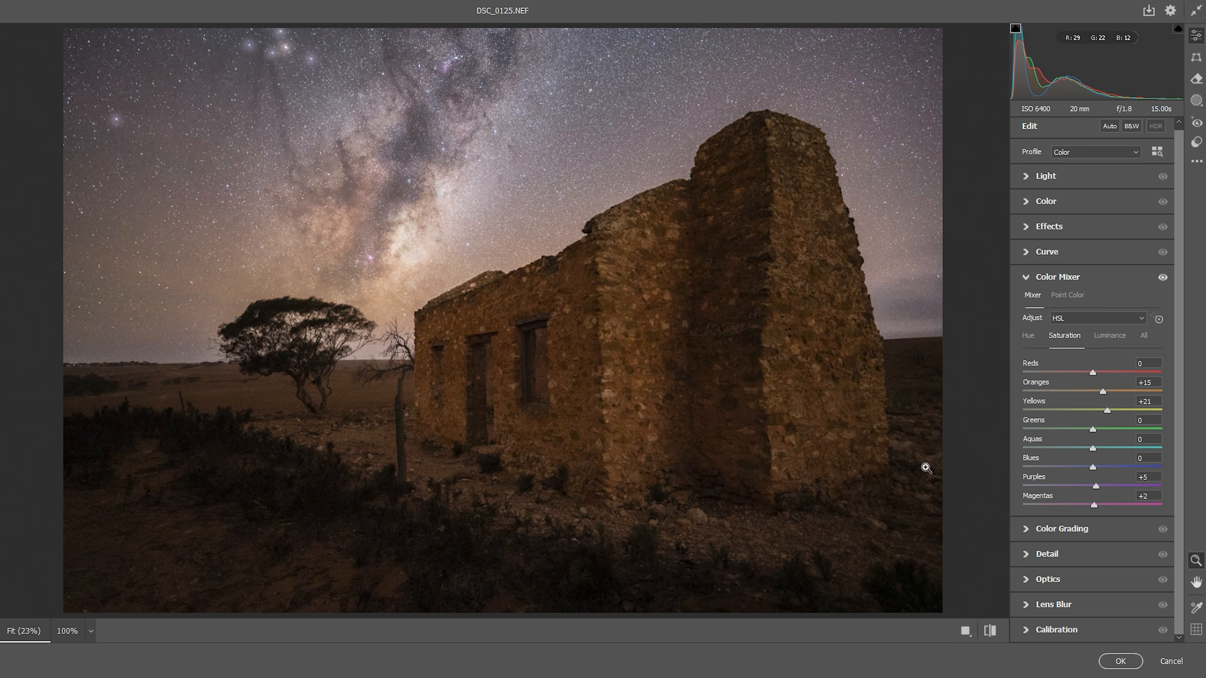
Set the overall Saturation to +12 and apply the Camera Raw Filter to the layer.
{"action": "scroll", "coordinate": [911, 461], "scroll_direction": "up", "scroll_amount": 3}
{"action": "scroll", "coordinate": [911, 461], "scroll_direction": "up", "scroll_amount": 1}
{"action": "scroll", "coordinate": [911, 461], "scroll_direction": "down", "scroll_amount": 2}
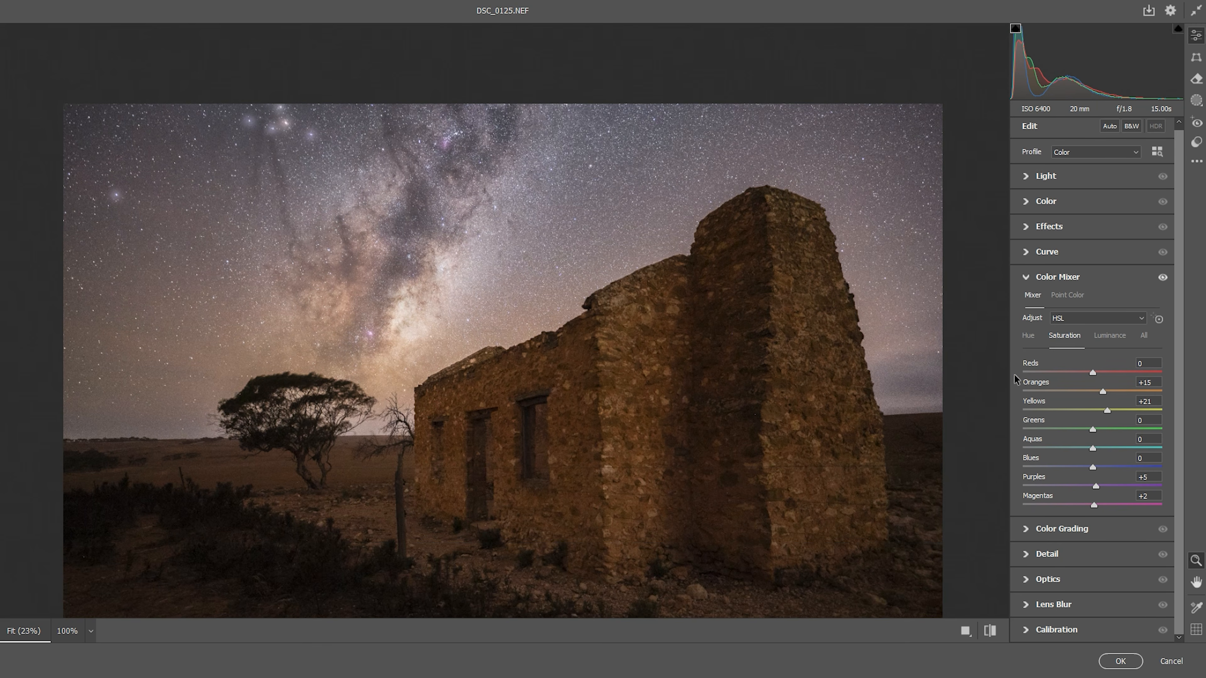
{"action": "scroll", "coordinate": [1028, 389], "scroll_direction": "up", "scroll_amount": 1}
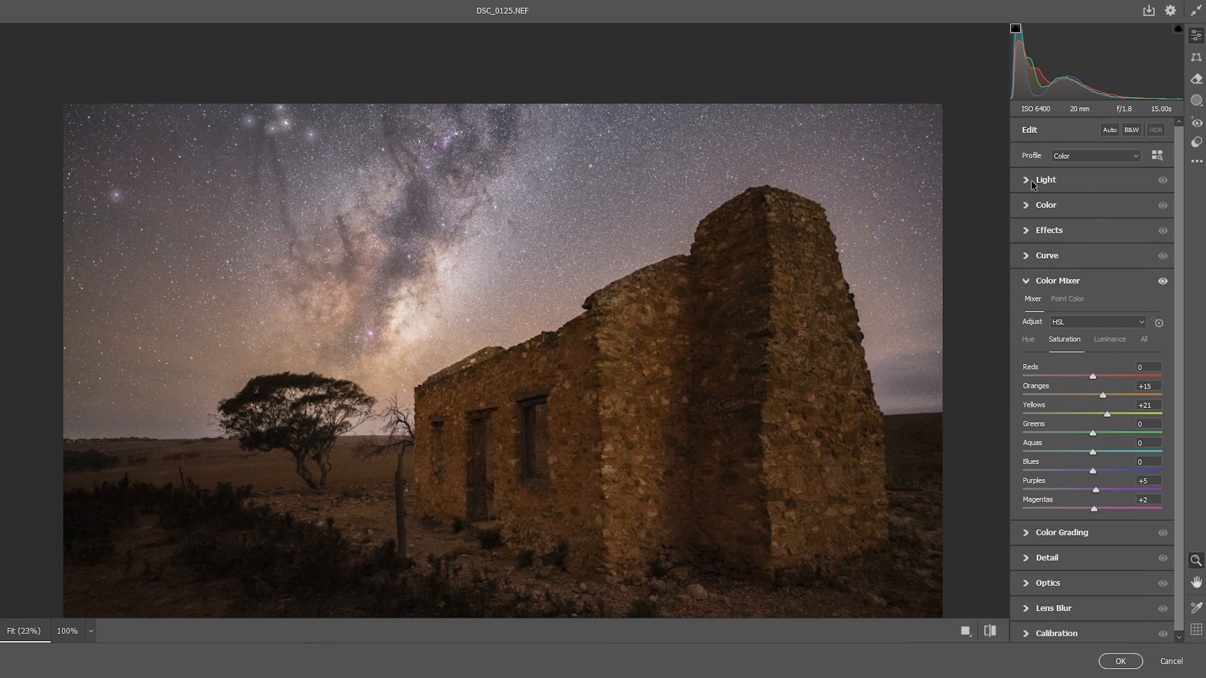
{"action": "scroll", "coordinate": [616, 360], "scroll_direction": "down", "scroll_amount": 2}
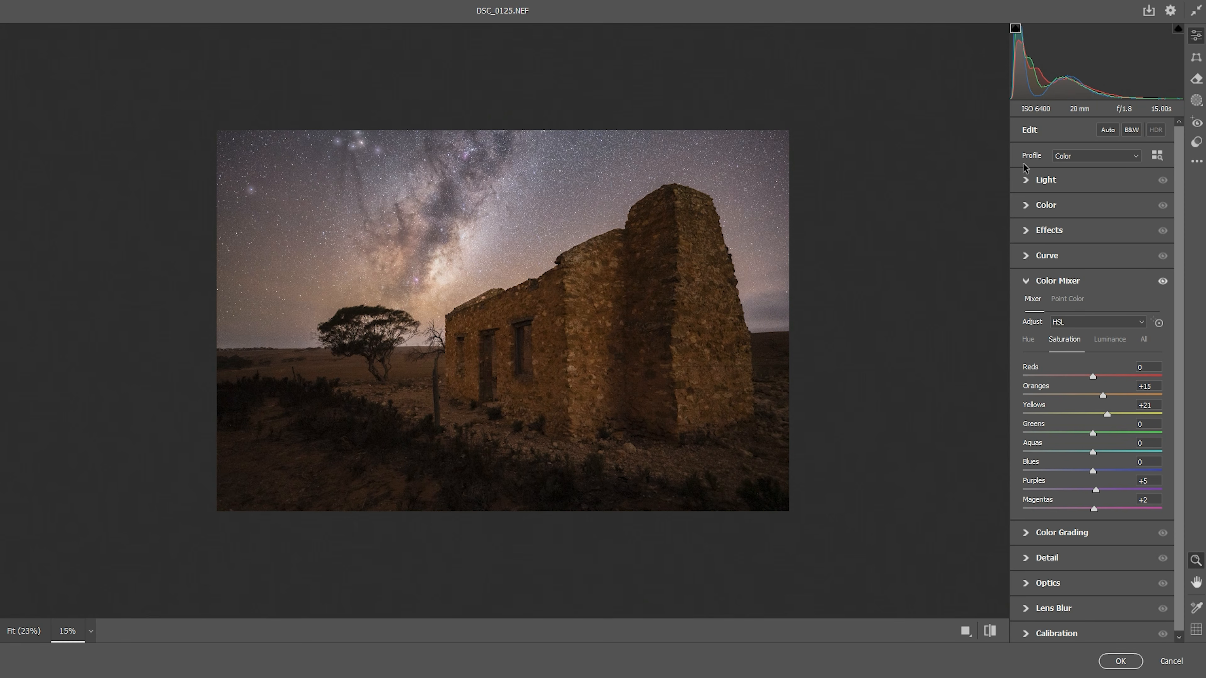
{"action": "left_click", "coordinate": [1032, 205]}
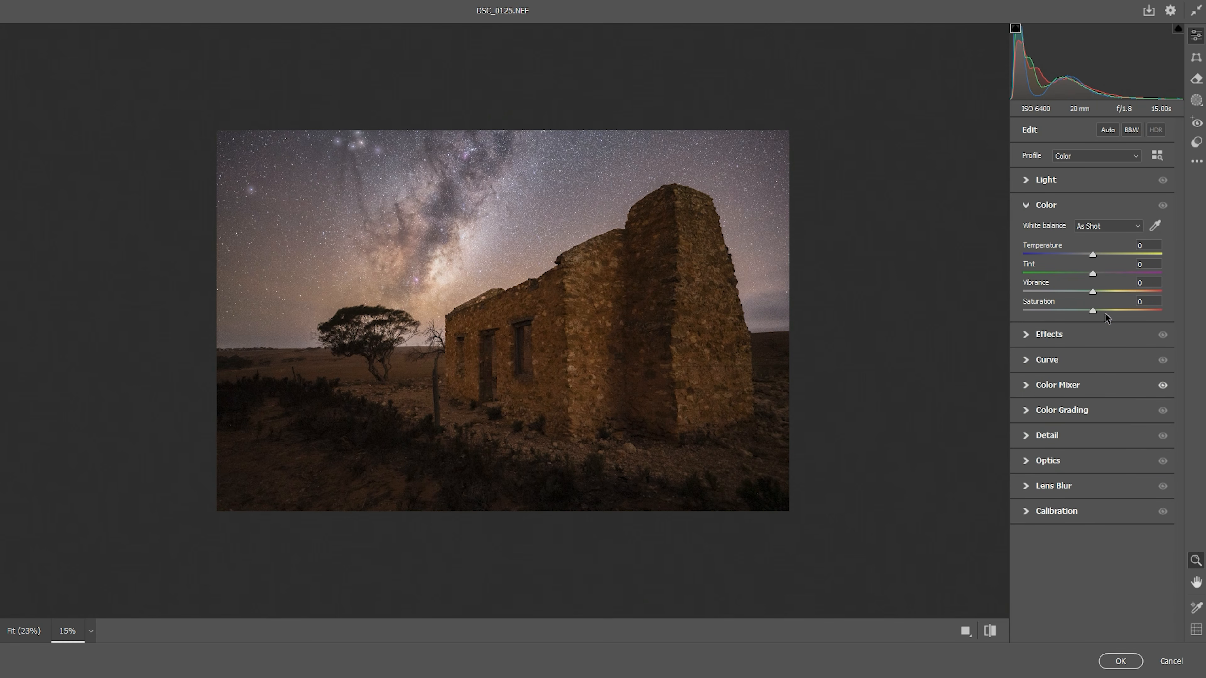
{"action": "left_click_drag", "start_coordinate": [1093, 310], "coordinate": [1101, 310]}
{"action": "scroll", "coordinate": [483, 276], "scroll_direction": "up", "scroll_amount": 1}
{"action": "scroll", "coordinate": [482, 277], "scroll_direction": "up", "scroll_amount": 2}
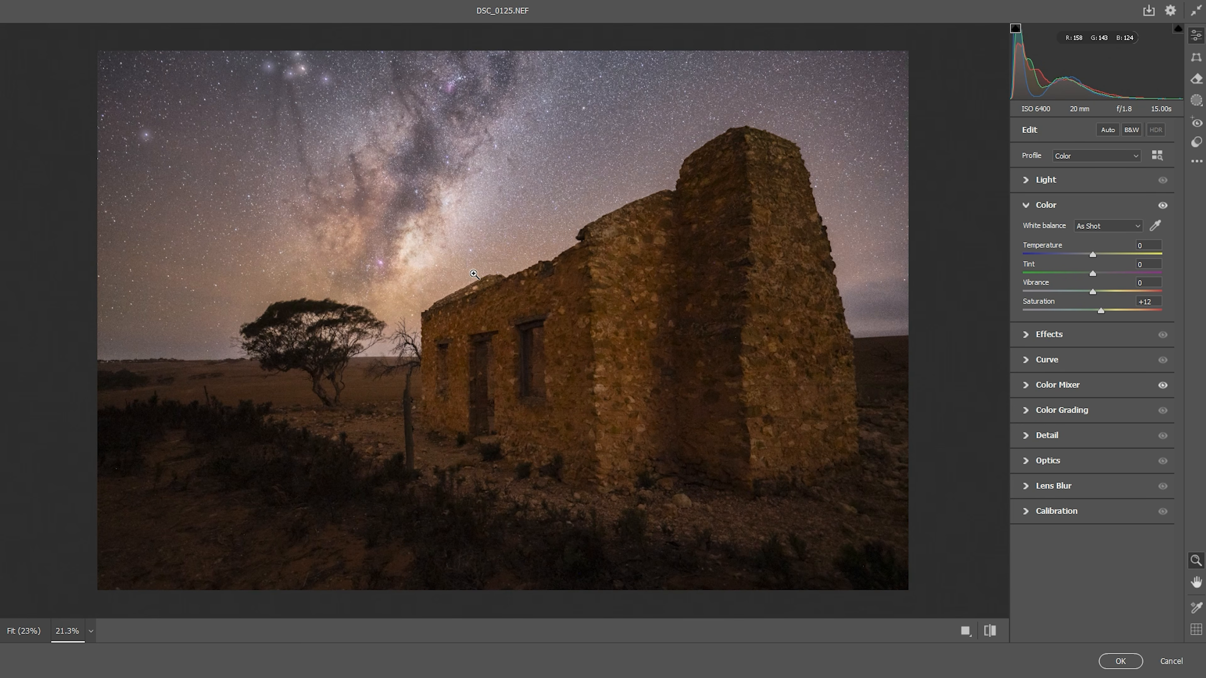
{"action": "left_click", "coordinate": [1115, 660]}
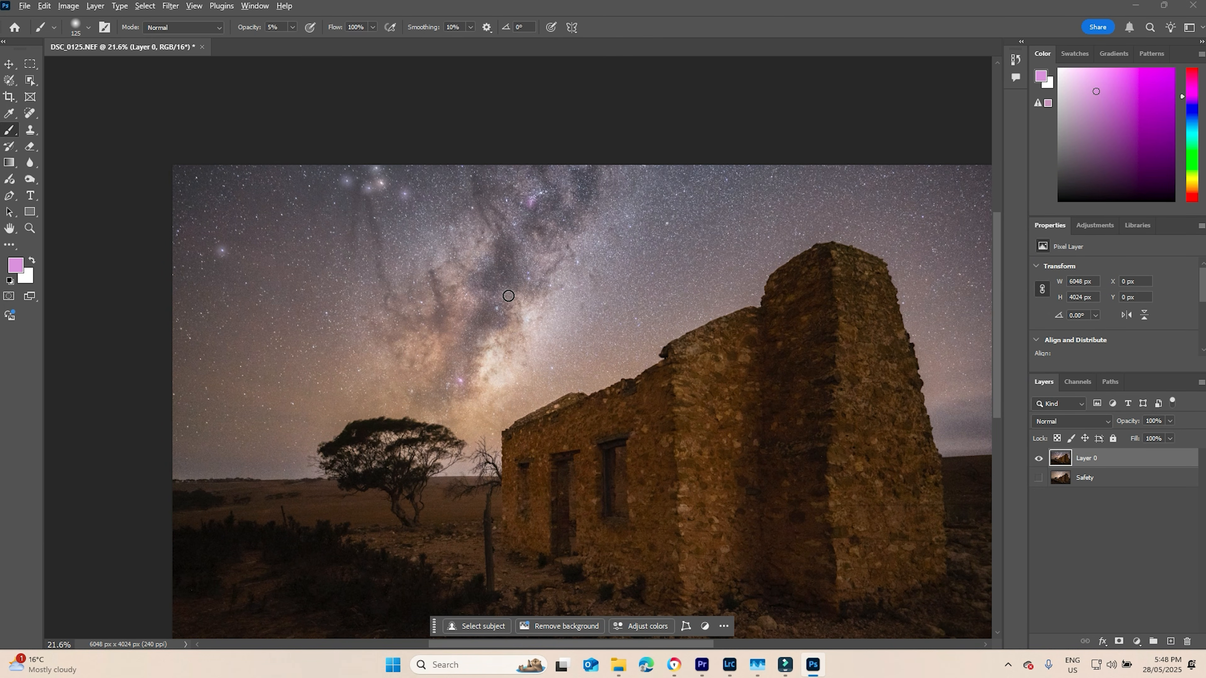
Flatten the image and discard the hidden Safety layer.
{"action": "scroll", "coordinate": [508, 297], "scroll_direction": "down", "scroll_amount": 2}
{"action": "scroll", "coordinate": [555, 371], "scroll_direction": "down", "scroll_amount": 2}
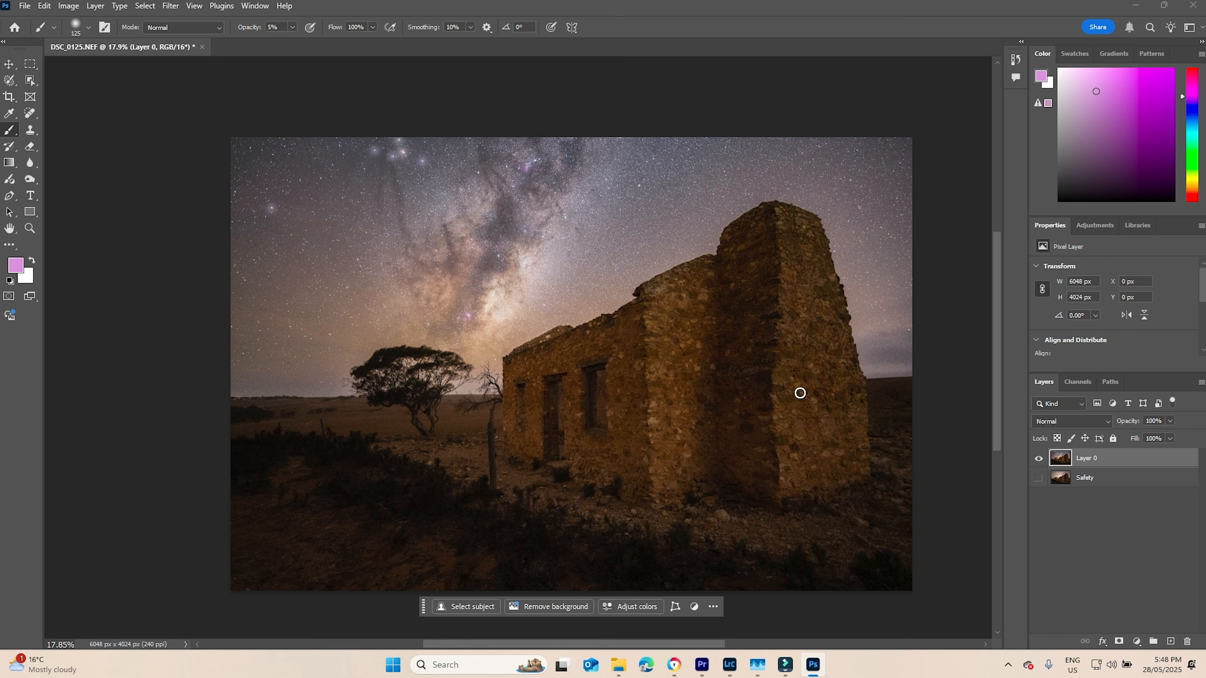
{"action": "right_click", "coordinate": [1080, 463]}
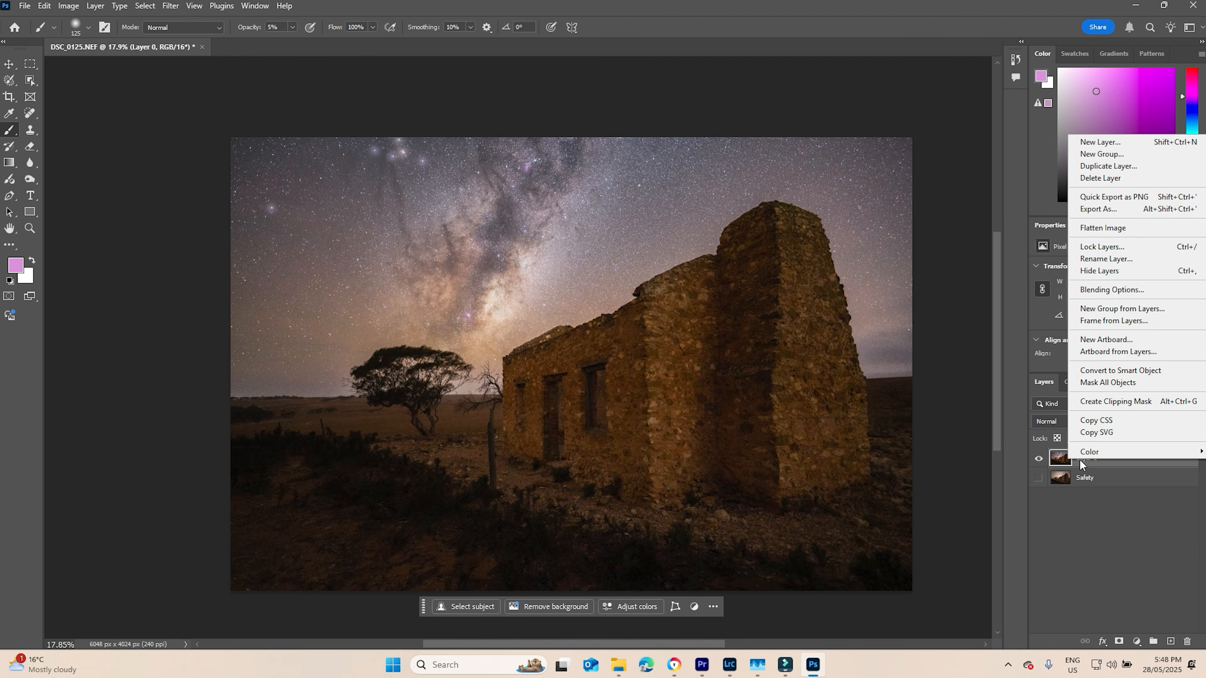
{"action": "left_click", "coordinate": [1120, 229]}
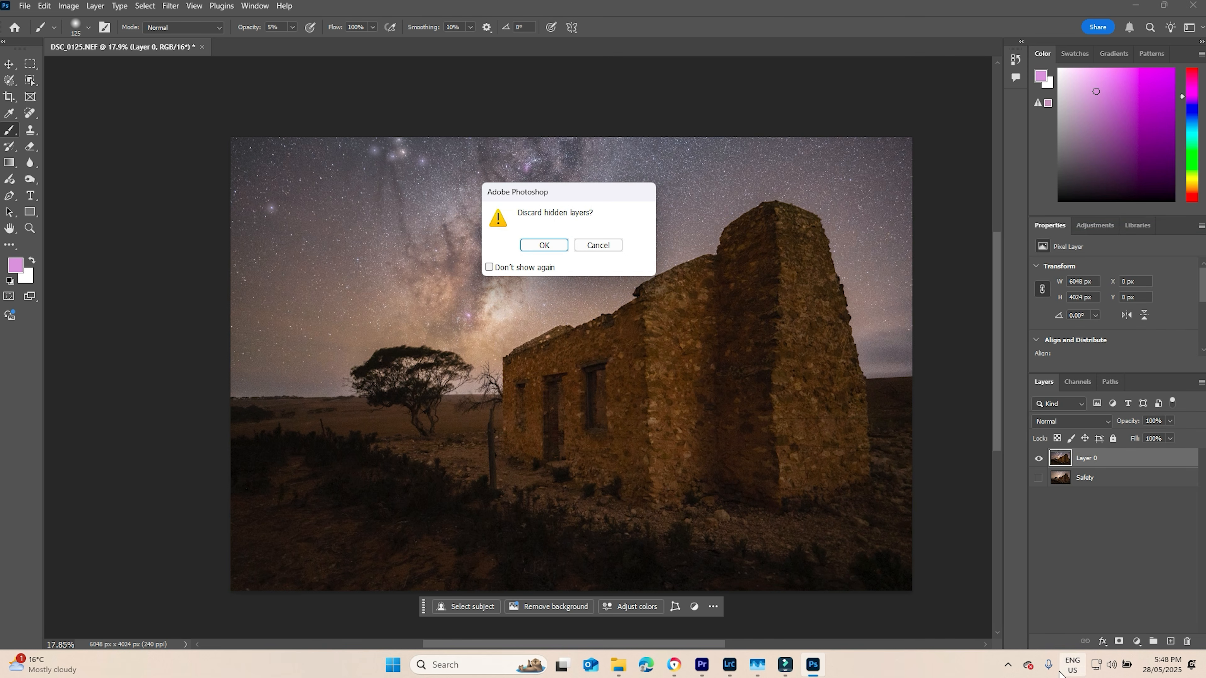
{"action": "left_click", "coordinate": [546, 247]}
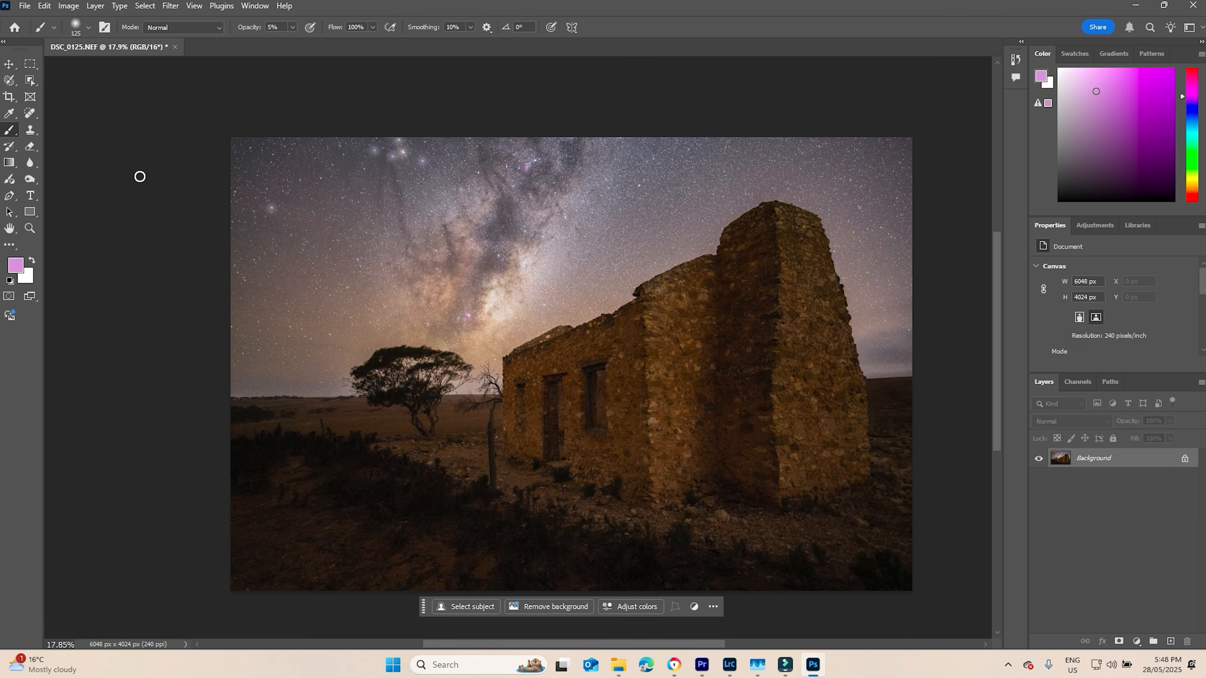
Close DSC_0125.NEF with its changes saved, and quit Photoshop to return to Lightroom Classic.
{"action": "left_click", "coordinate": [175, 46]}
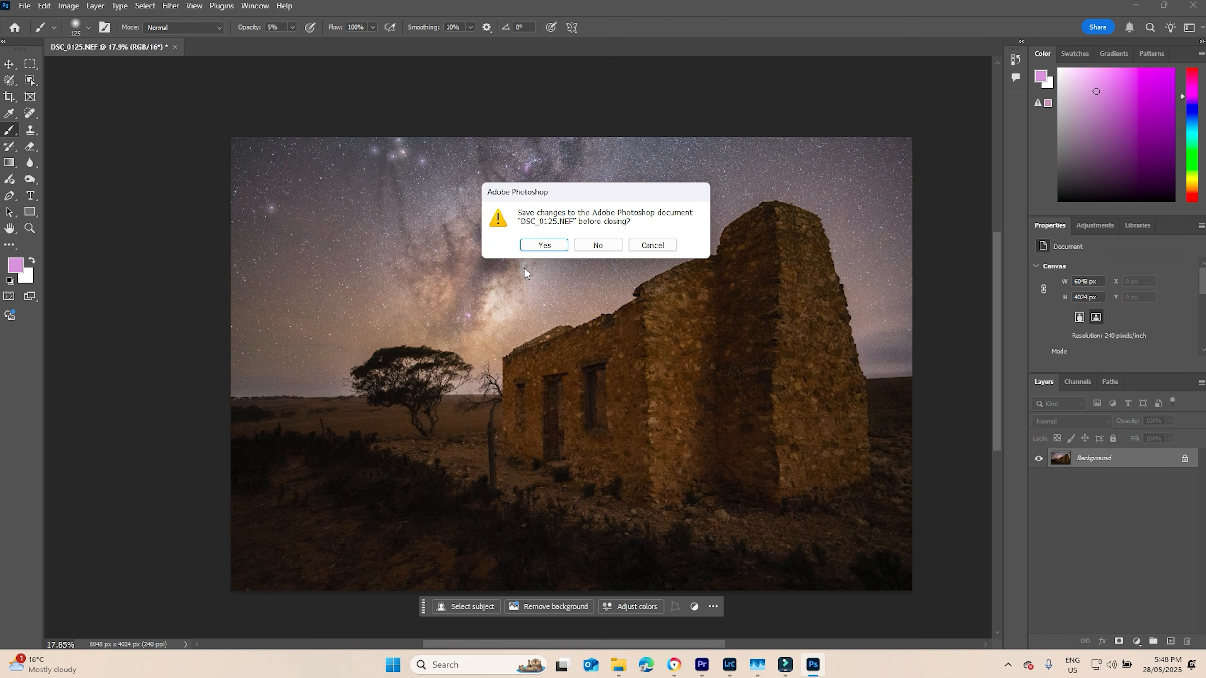
{"action": "left_click", "coordinate": [538, 246]}
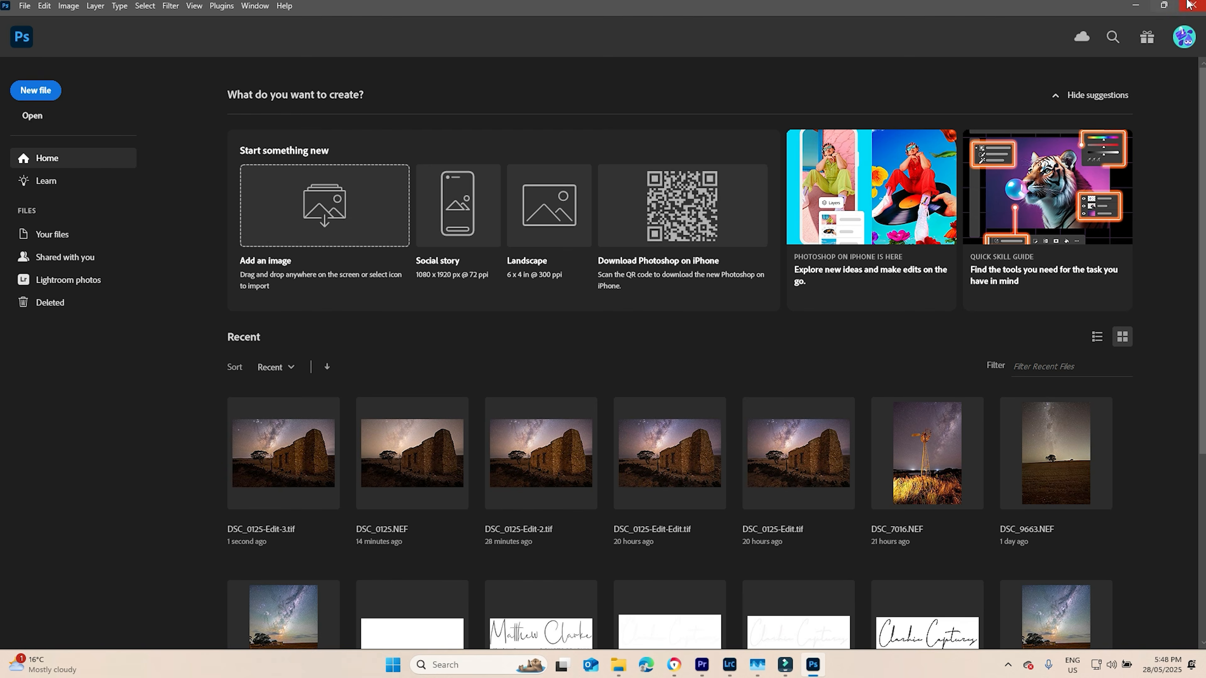
{"action": "left_click", "coordinate": [1193, 4]}
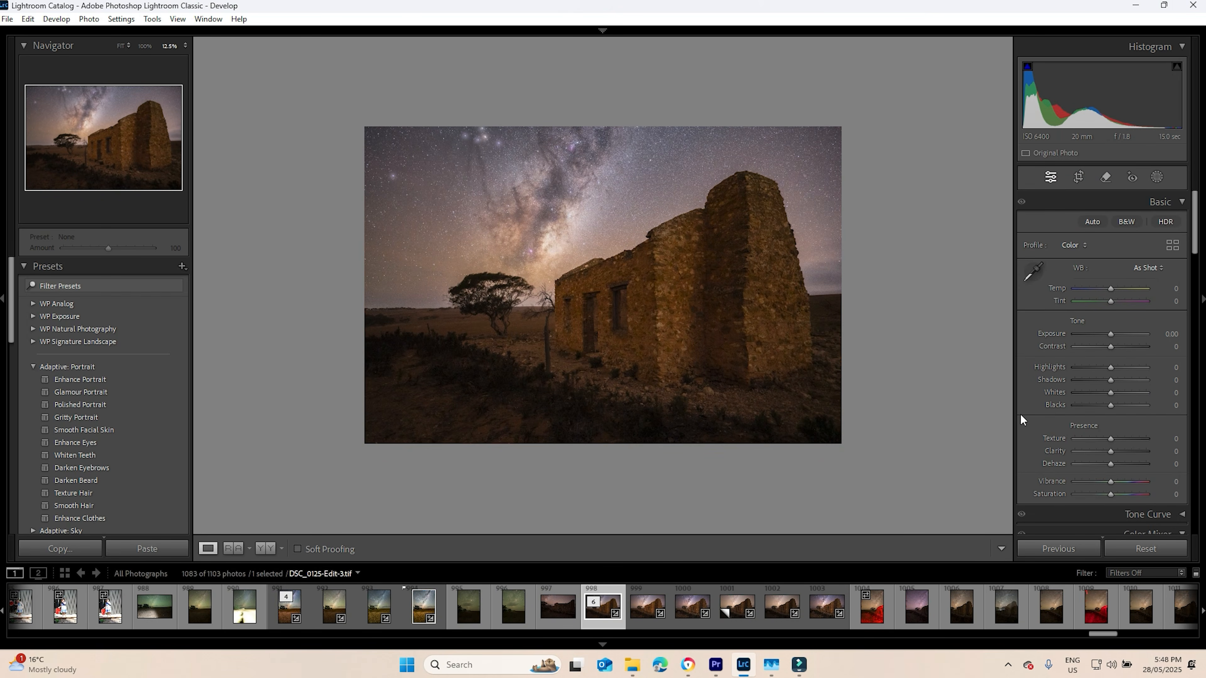
Set manual Luminance noise reduction to 20 for the edited TIFF, and check the sky and building up close.
{"action": "scroll", "coordinate": [1084, 426], "scroll_direction": "down", "scroll_amount": 5}
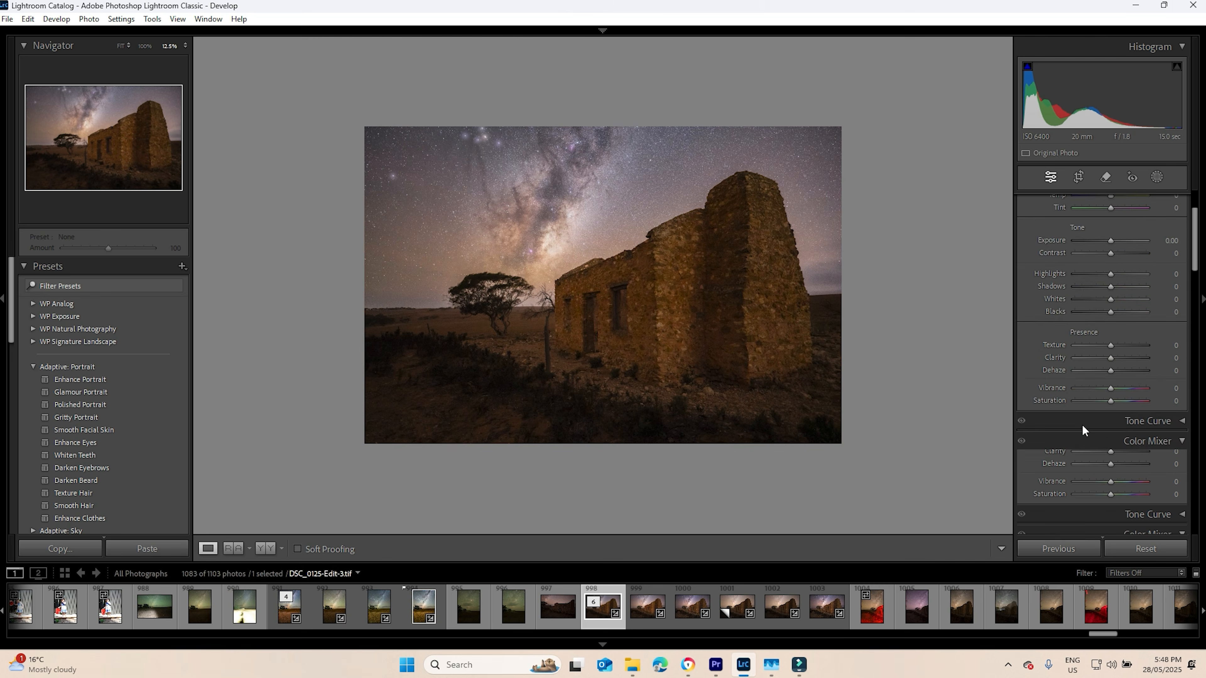
{"action": "scroll", "coordinate": [1080, 437], "scroll_direction": "down", "scroll_amount": 10}
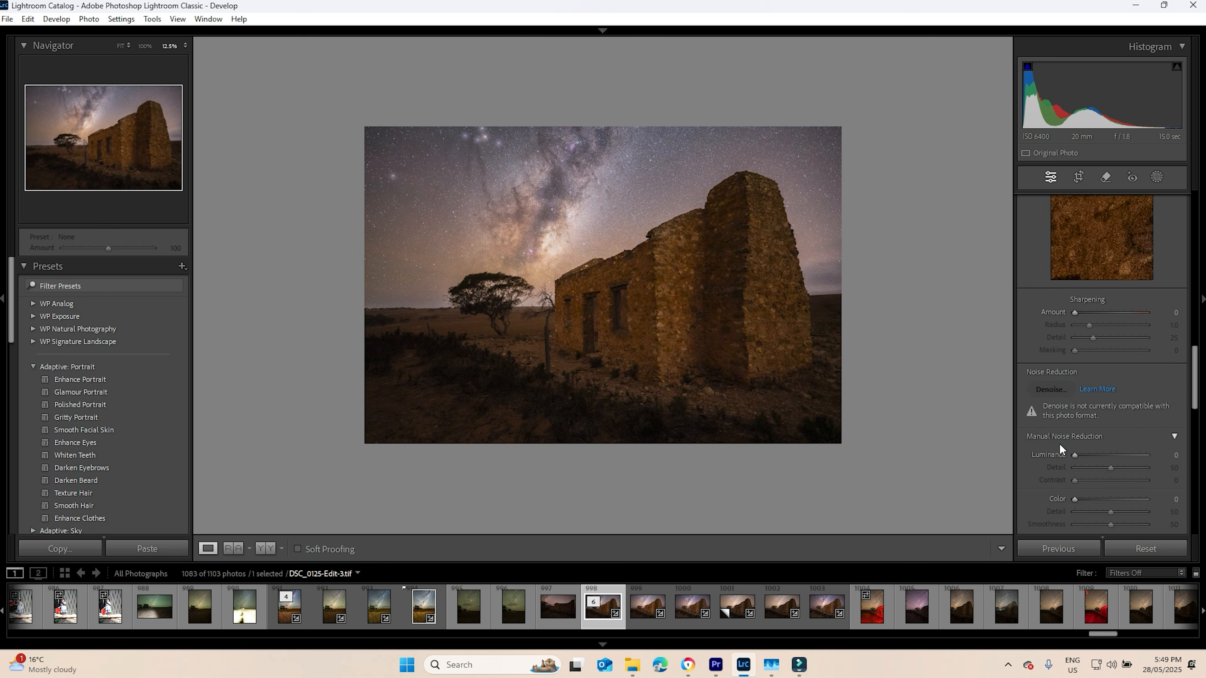
{"action": "left_click", "coordinate": [1073, 455]}
{"action": "mouse_move", "coordinate": [1074, 454]}
{"action": "left_mouse_down"}
{"action": "mouse_move", "coordinate": [1091, 455]}
{"action": "mouse_move", "coordinate": [1061, 463]}
{"action": "mouse_move", "coordinate": [1088, 456]}
{"action": "left_mouse_up"}
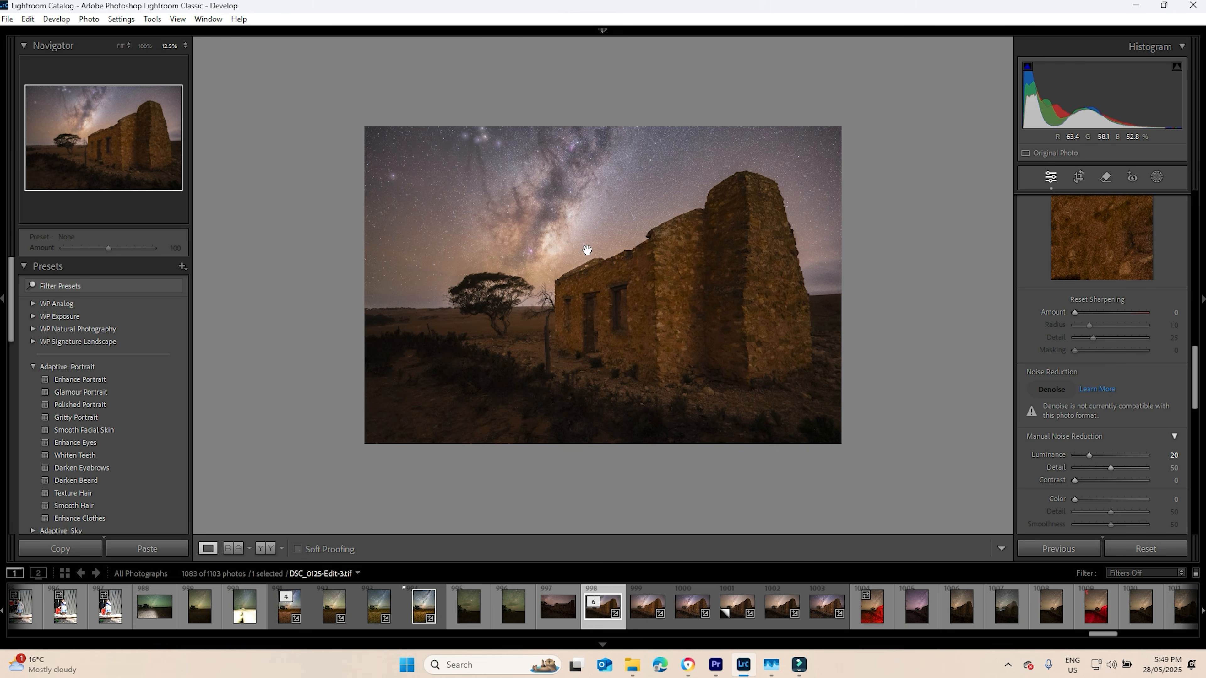
{"action": "left_click", "coordinate": [638, 287]}
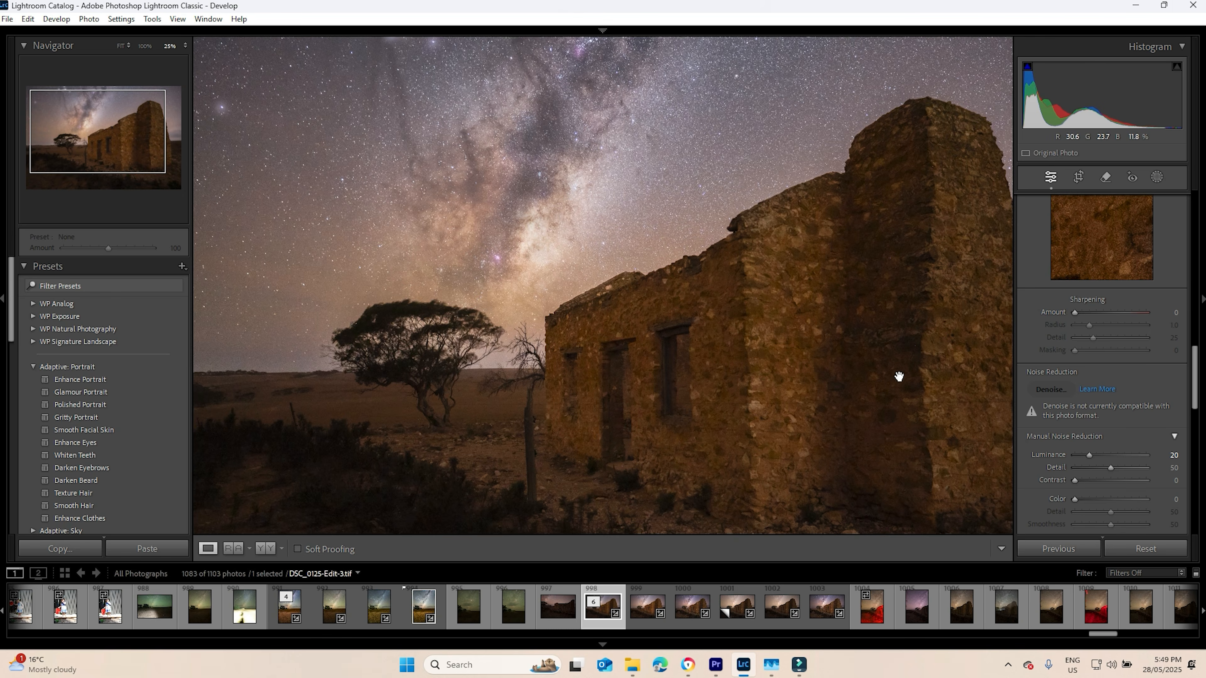
{"action": "left_click_drag", "start_coordinate": [898, 378], "coordinate": [525, 315]}
{"action": "left_click_drag", "start_coordinate": [480, 266], "coordinate": [845, 345]}
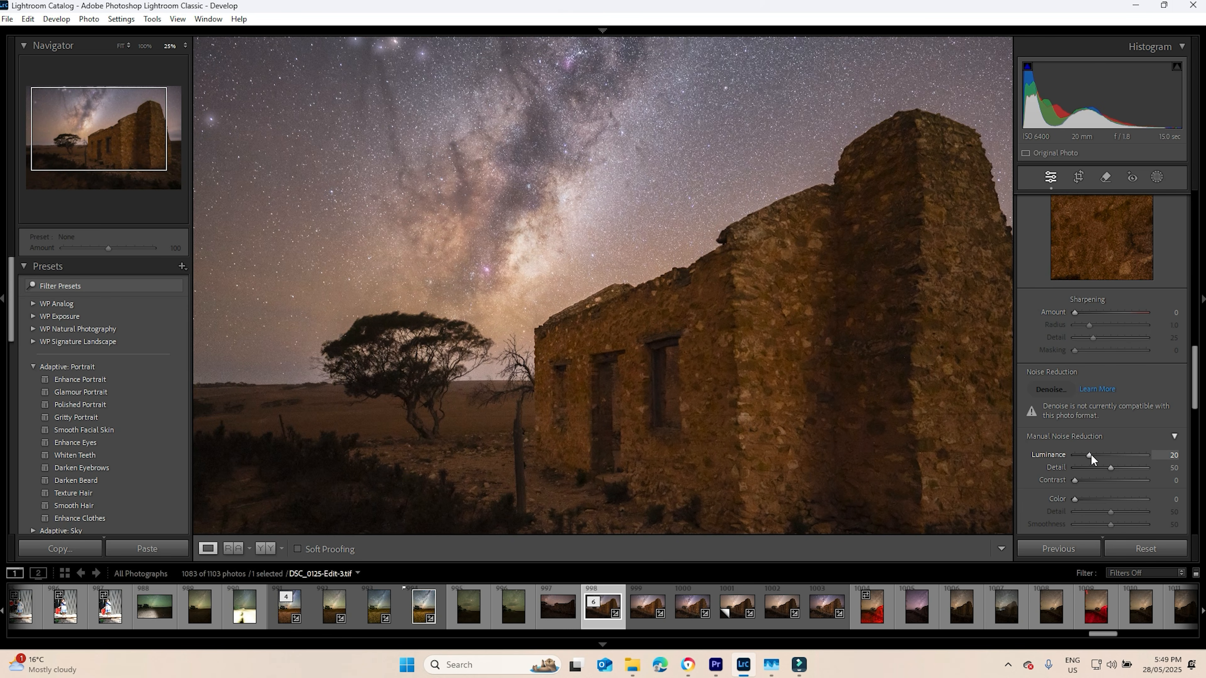
{"action": "left_click_drag", "start_coordinate": [1091, 454], "coordinate": [1092, 455]}
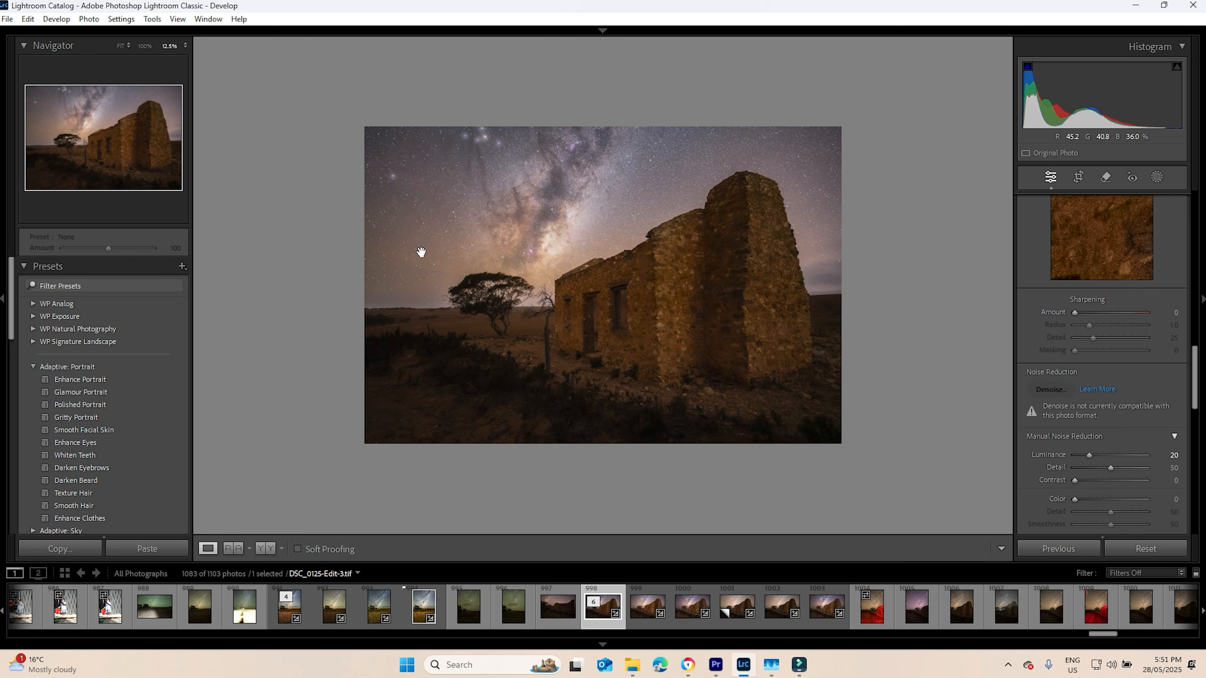